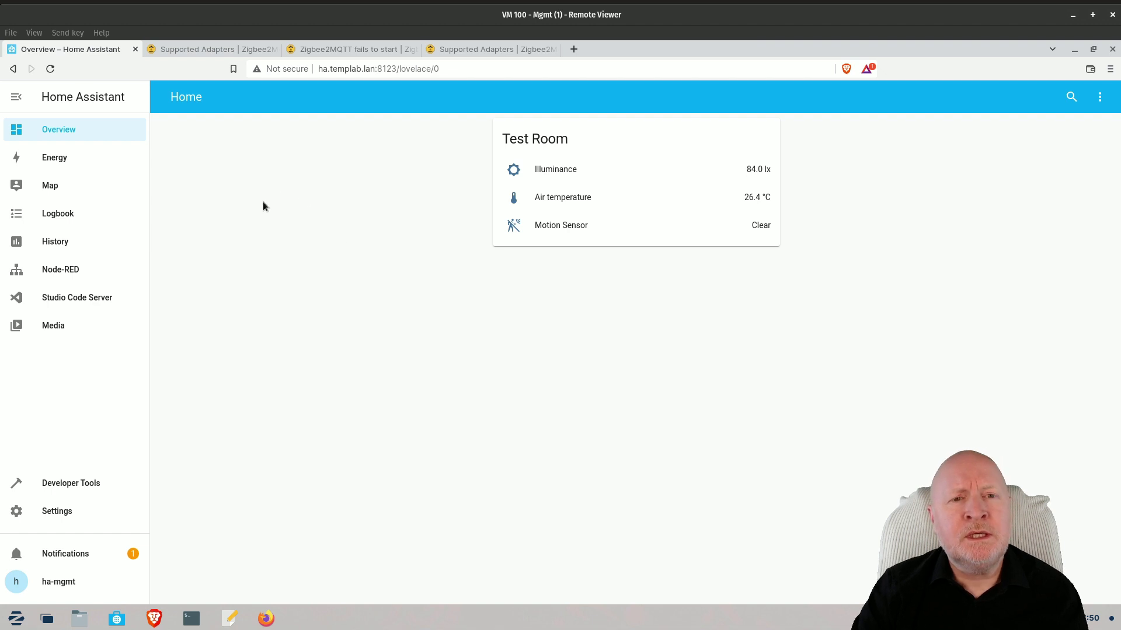
Step: Review the recommended USB, network and Raspberry Pi adapters on the Zigbee2MQTT Supported Adapters page
click(211, 48)
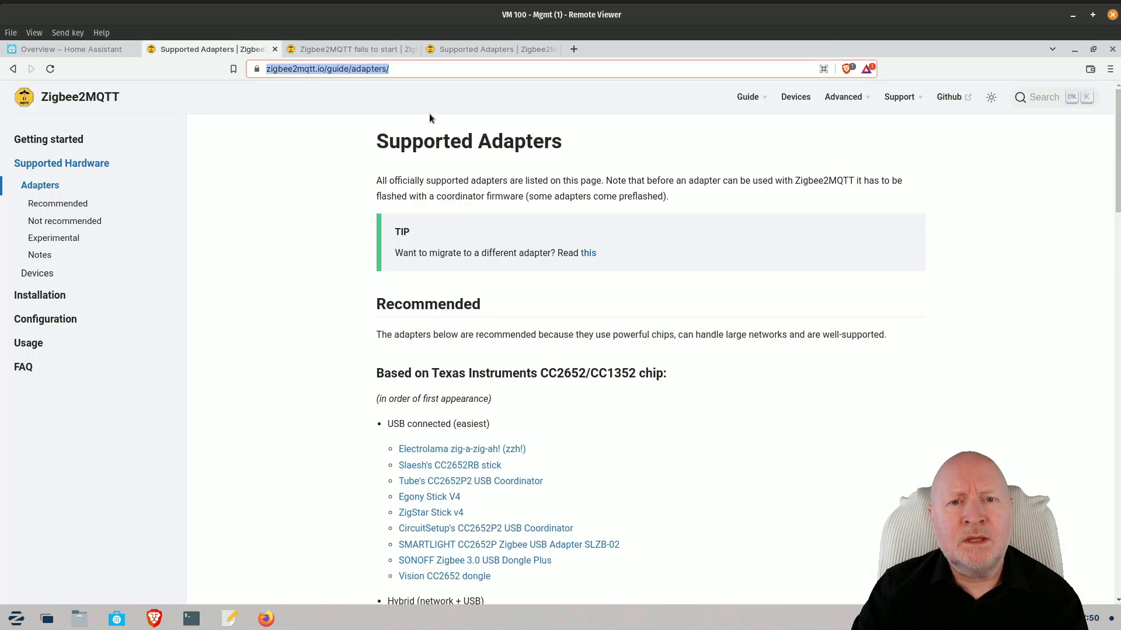
scroll(651, 447, down, 1)
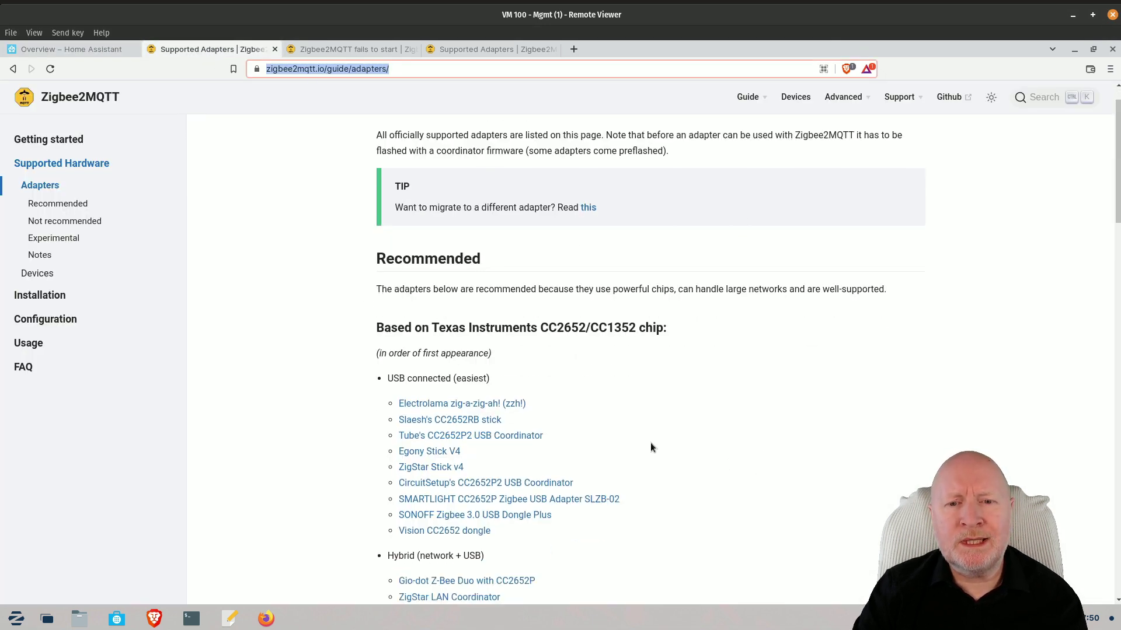
scroll(650, 447, down, 3)
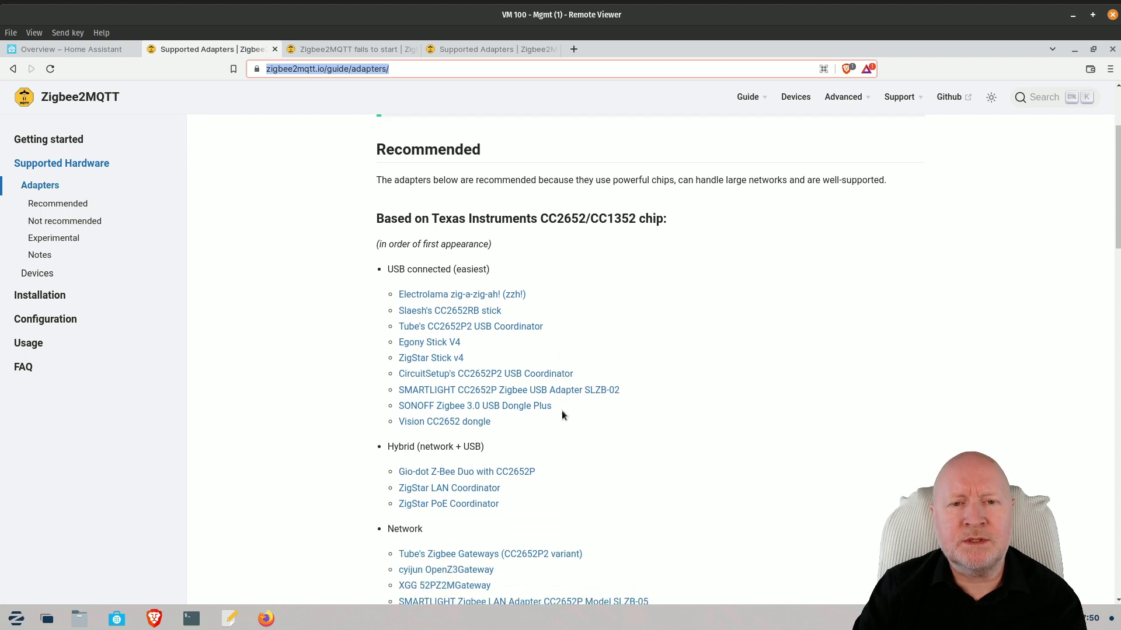
scroll(599, 366, down, 3)
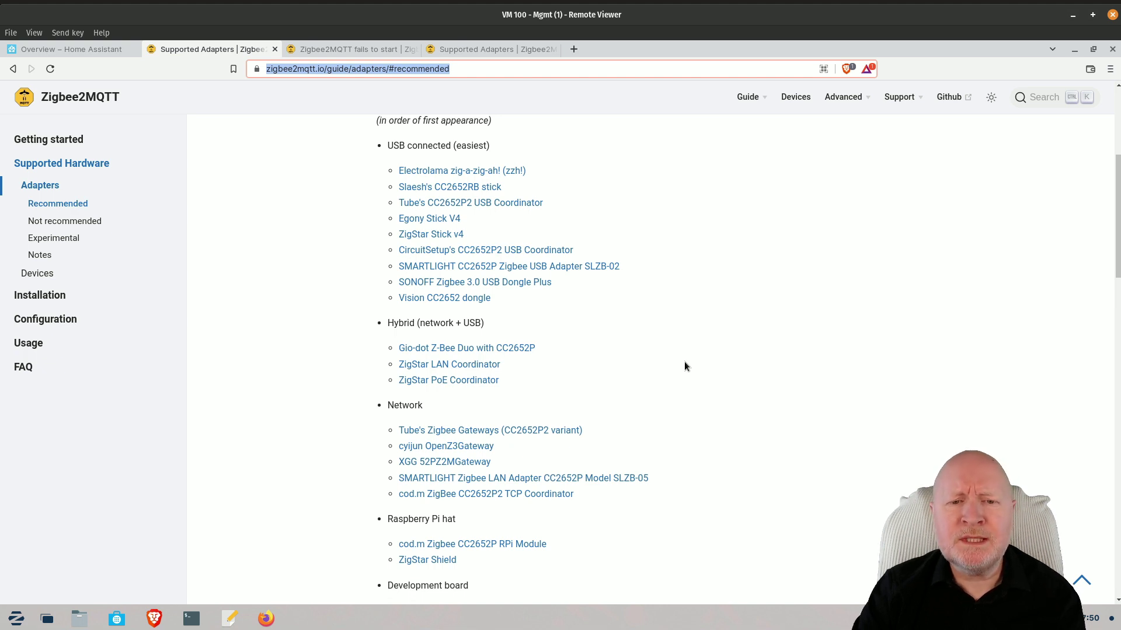
scroll(685, 363, down, 6)
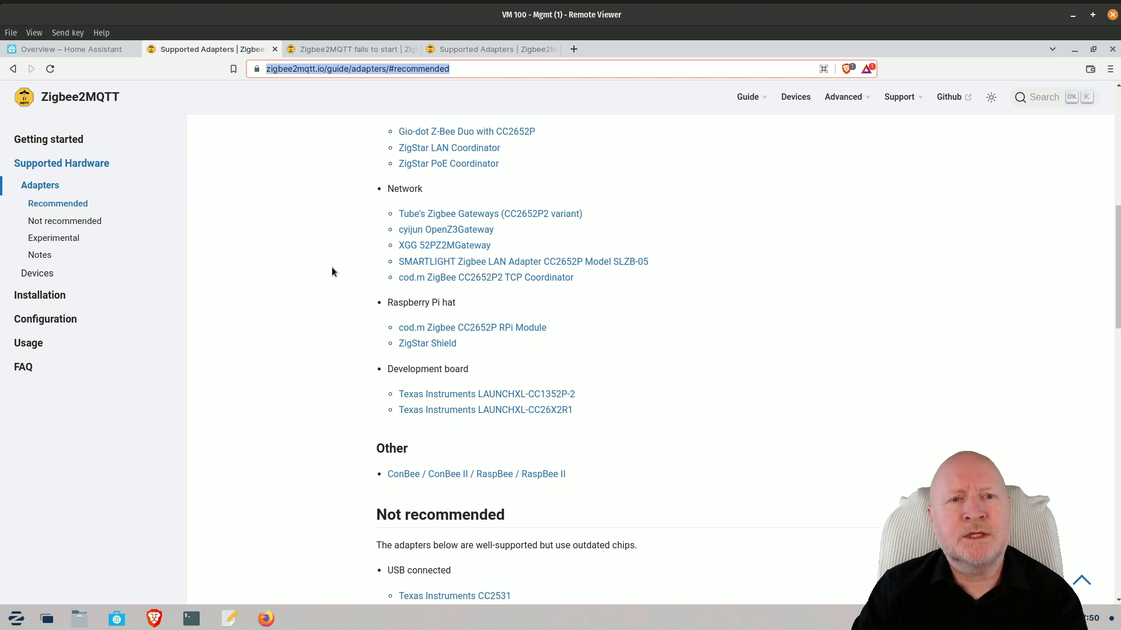
scroll(478, 251, up, 5)
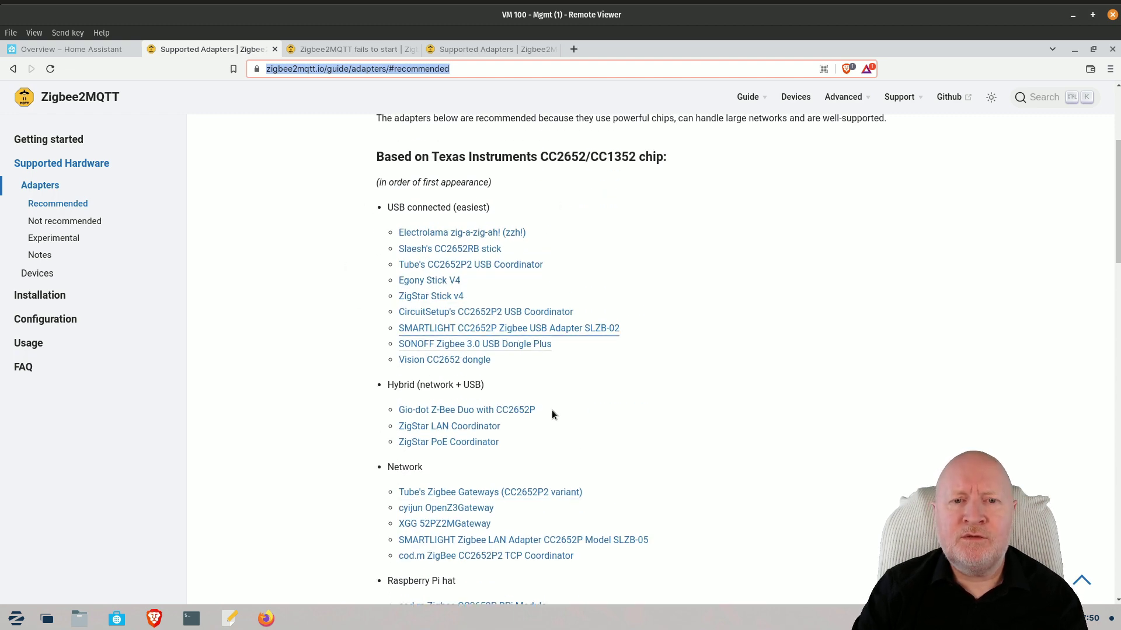
scroll(577, 461, down, 1)
scroll(526, 399, up, 2)
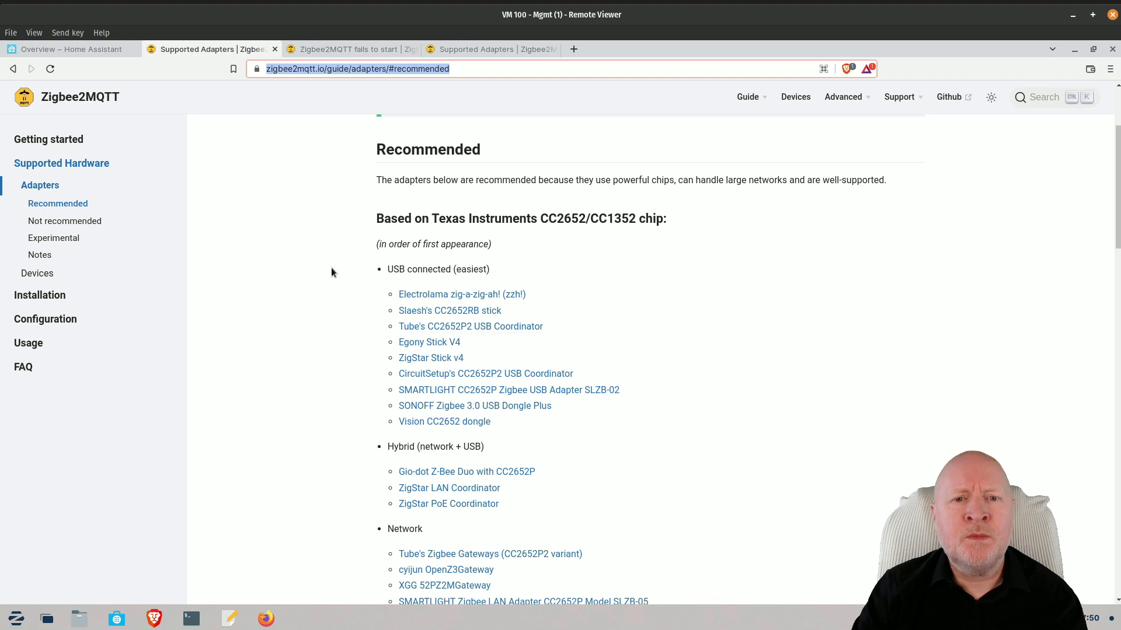
Step: Return to Home Assistant and check the discovered devices among the integrations through the new devices notification
click(46, 49)
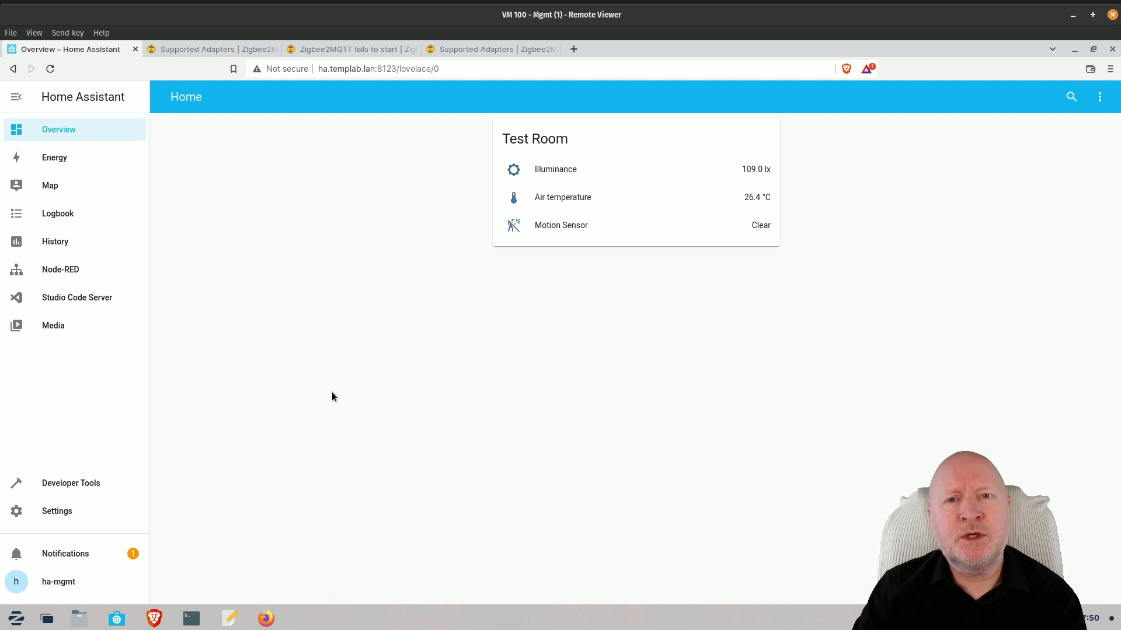
click(70, 559)
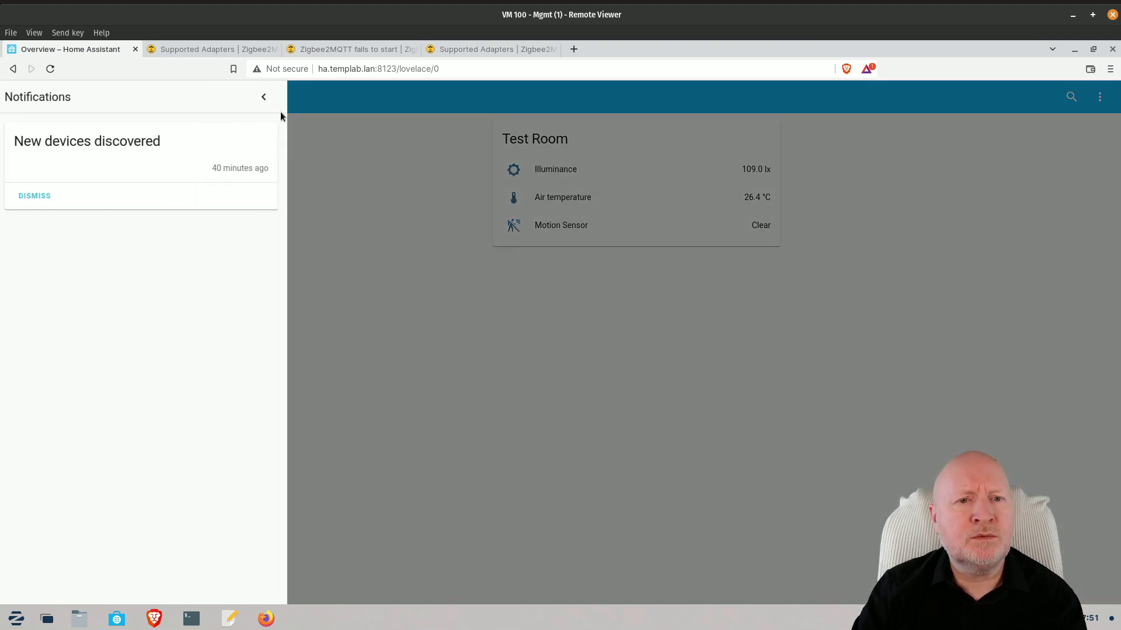
click(217, 168)
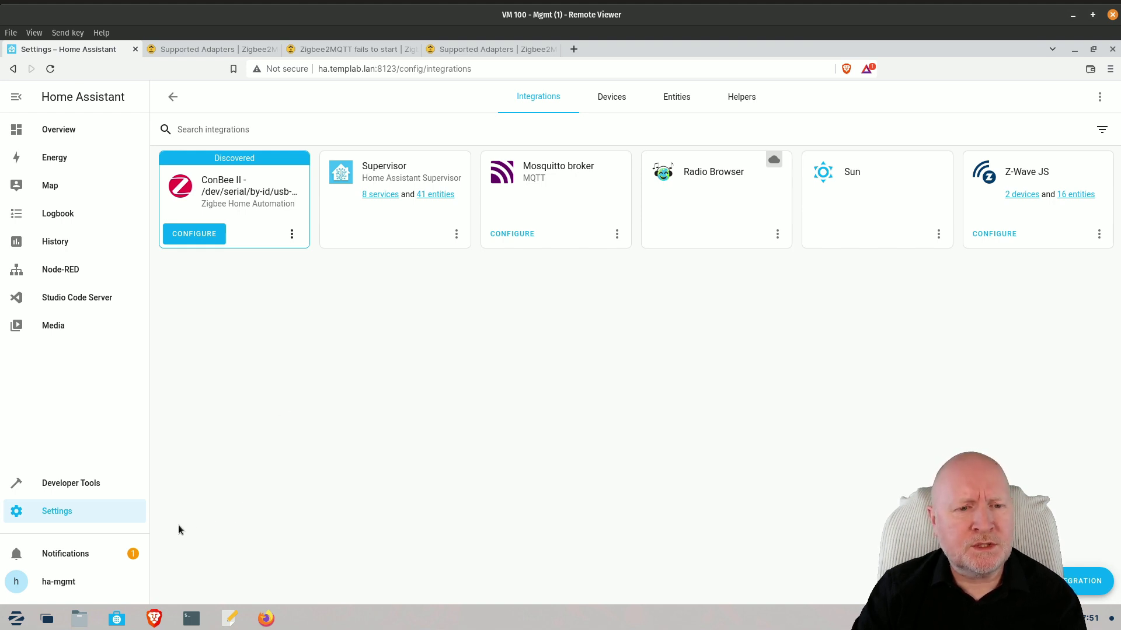
Step: Look through the list of all hardware in the system settings for the serial device paths of the USB adapters
click(57, 511)
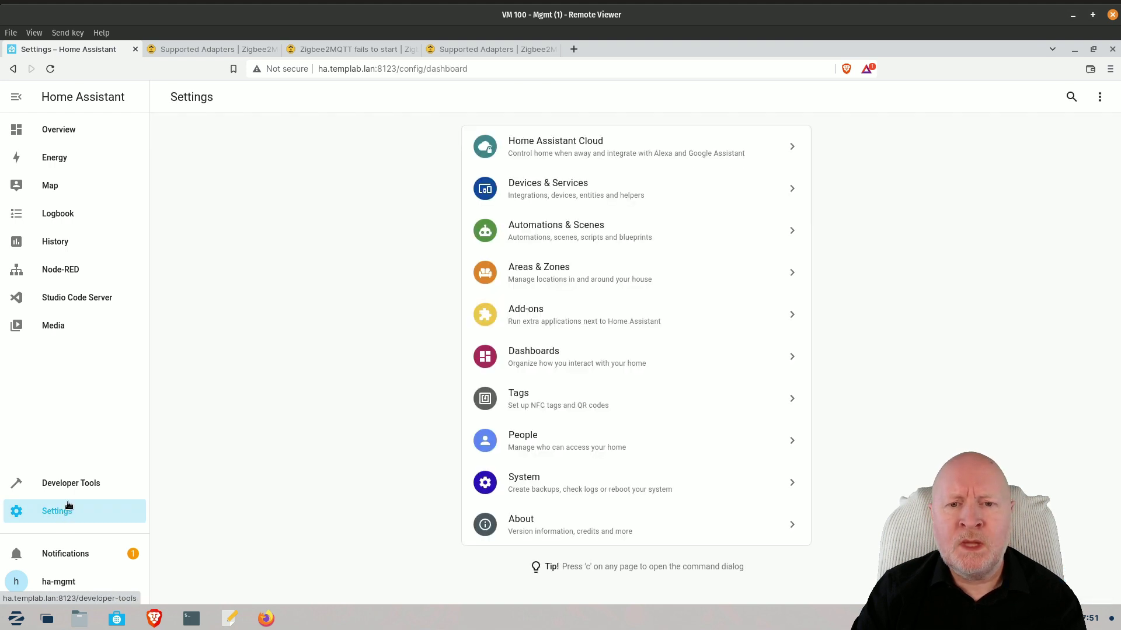
click(535, 490)
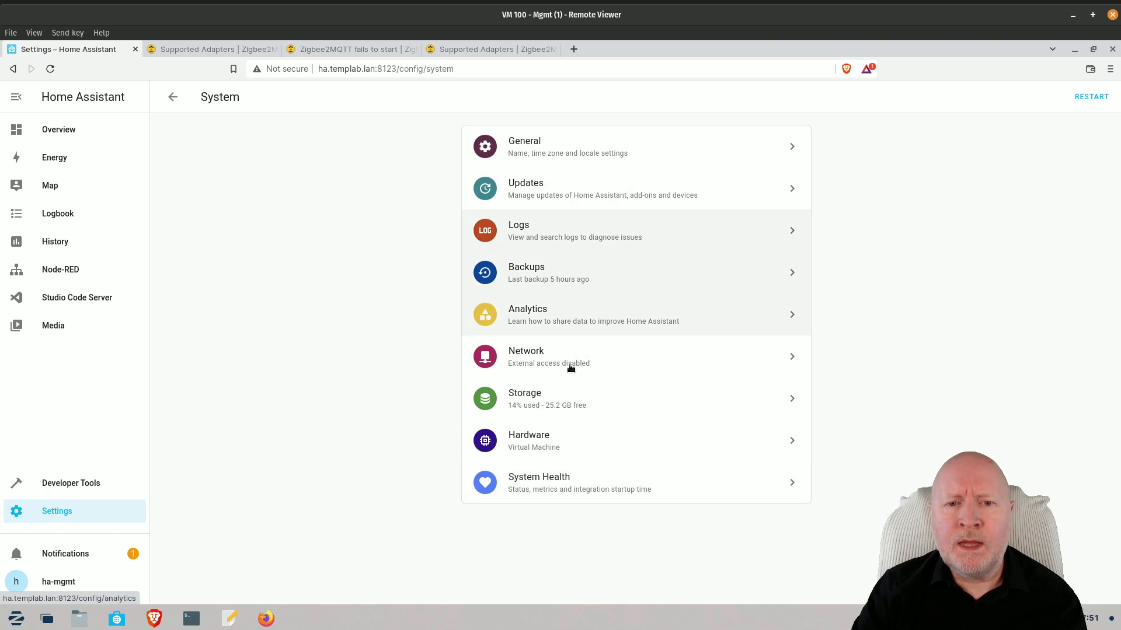
click(525, 437)
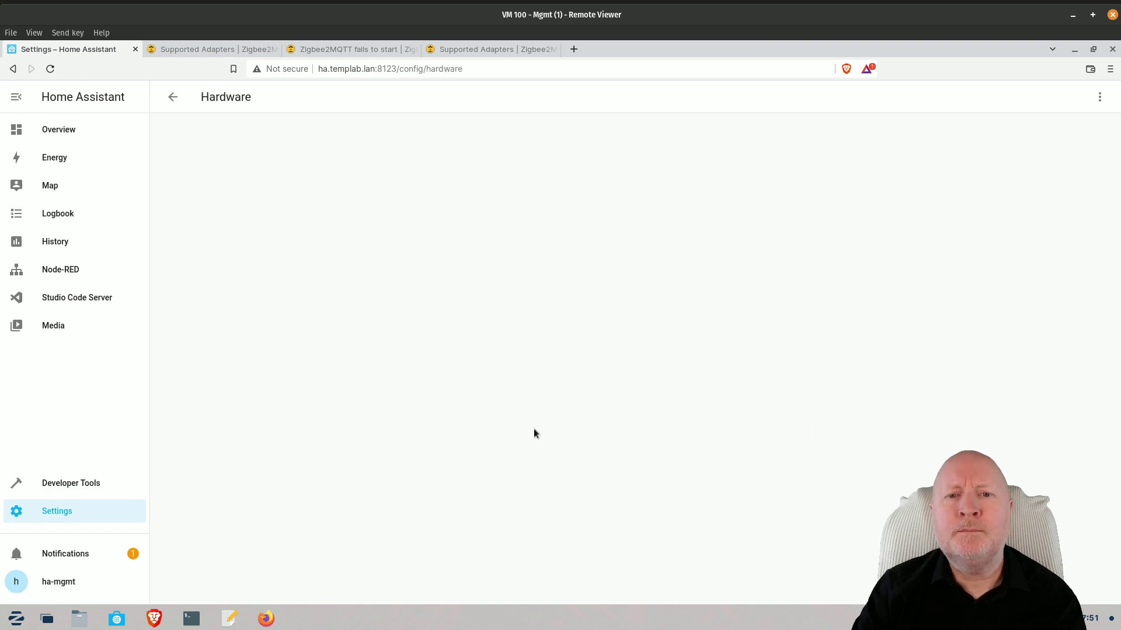
click(1100, 98)
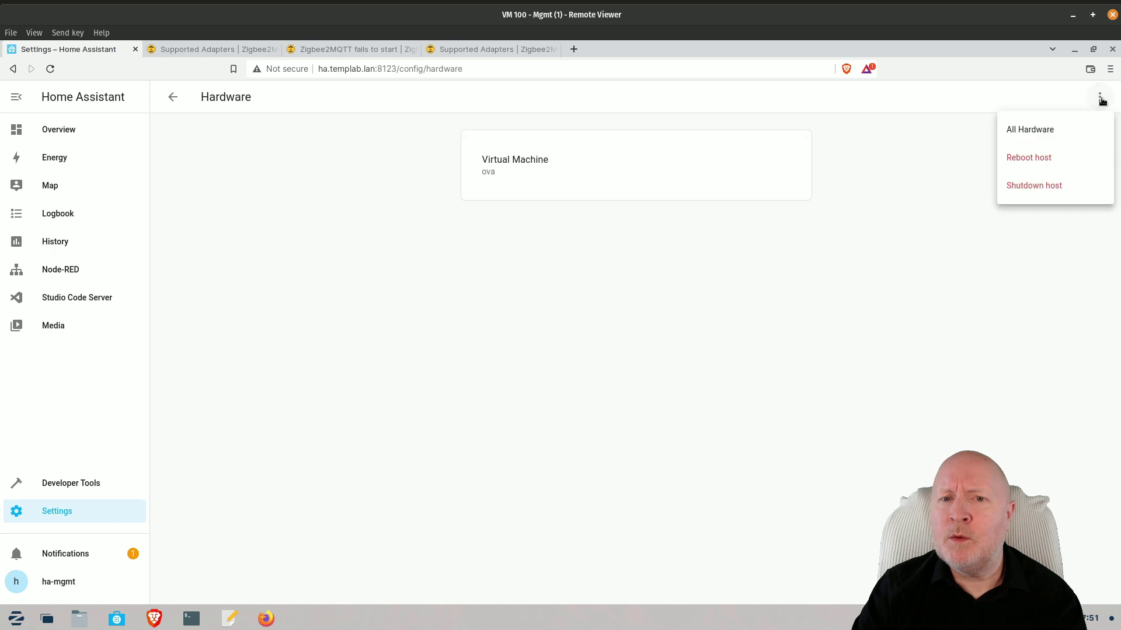
click(1048, 130)
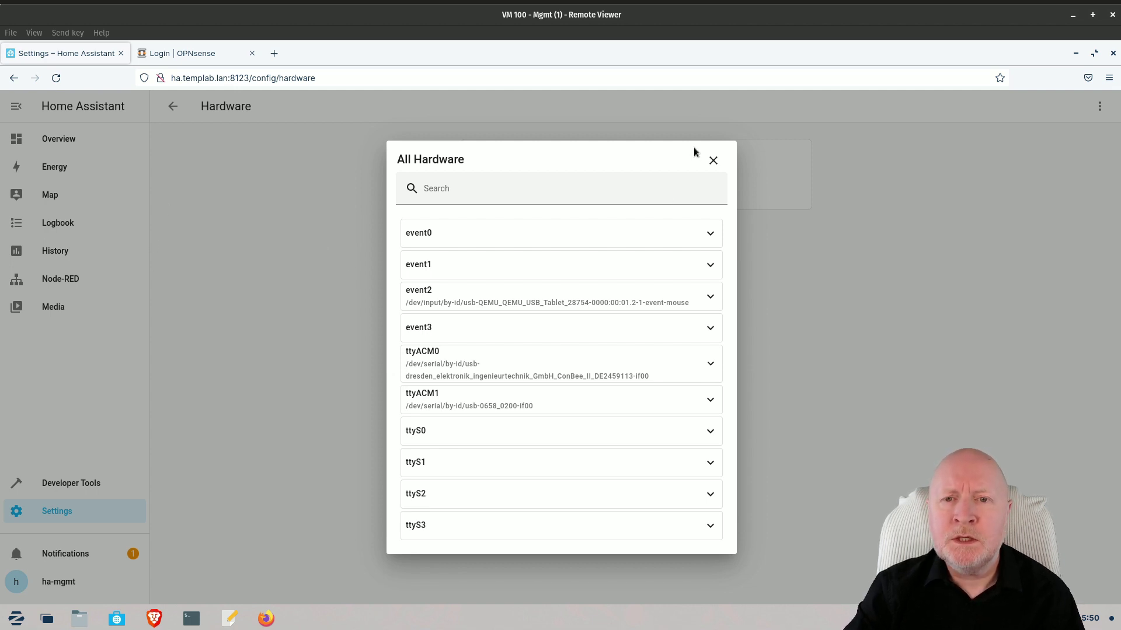
click(713, 160)
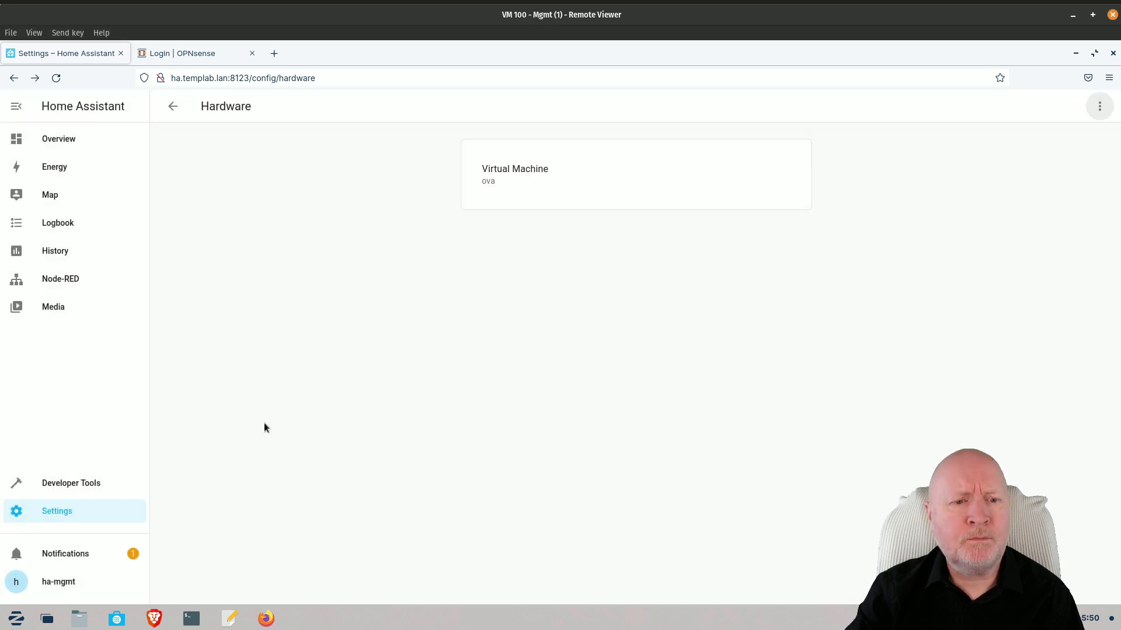
click(52, 511)
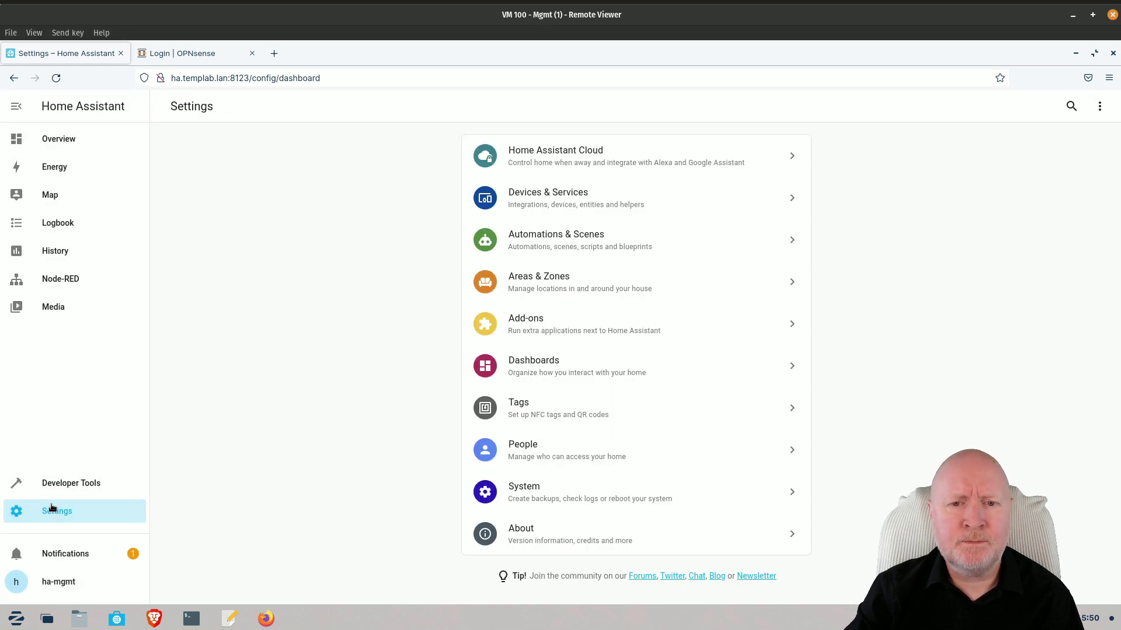
click(527, 329)
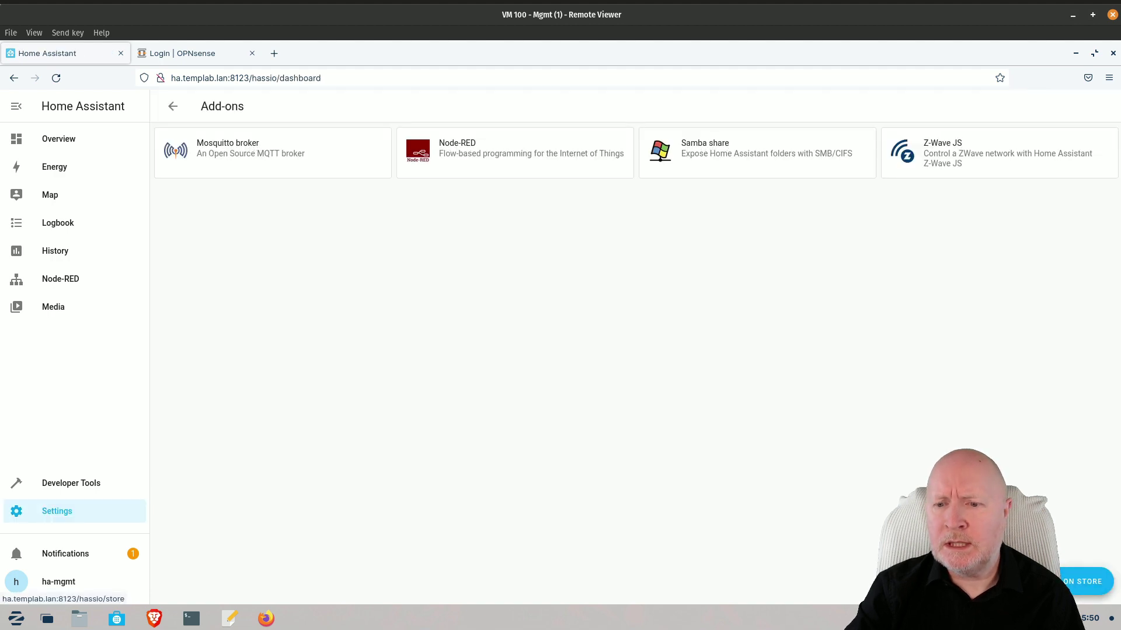
click(1085, 581)
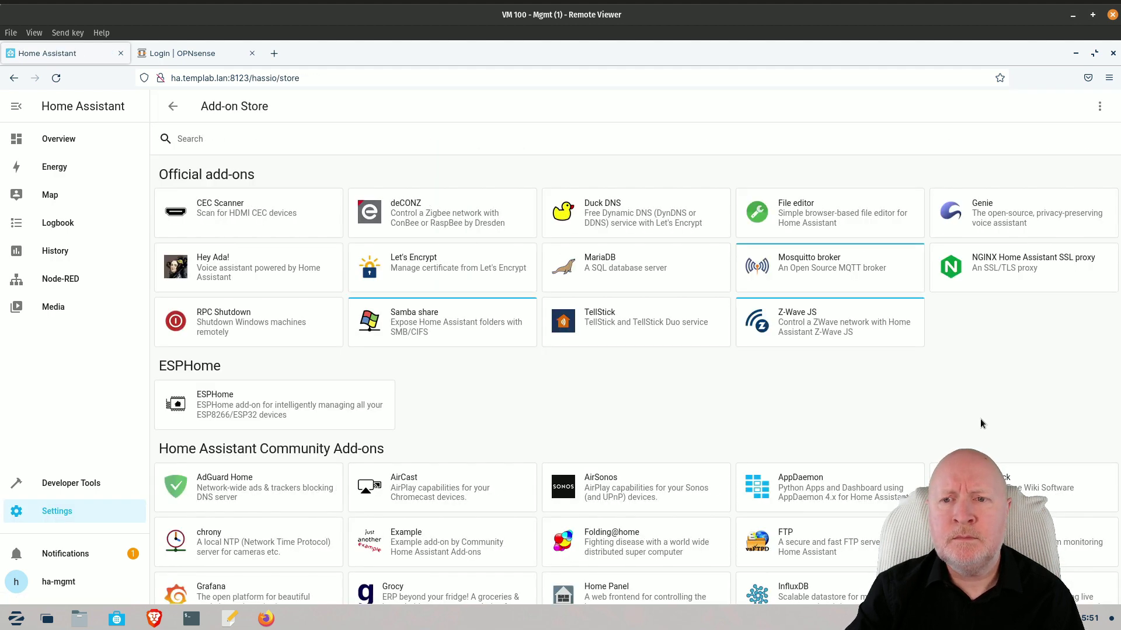
click(1101, 107)
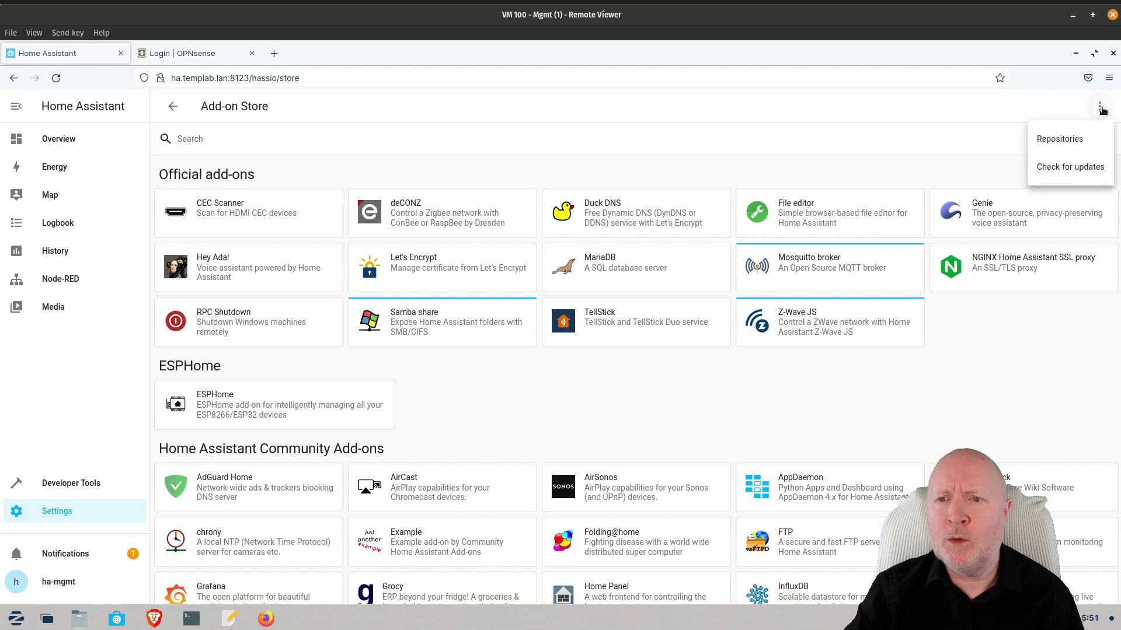
click(1081, 141)
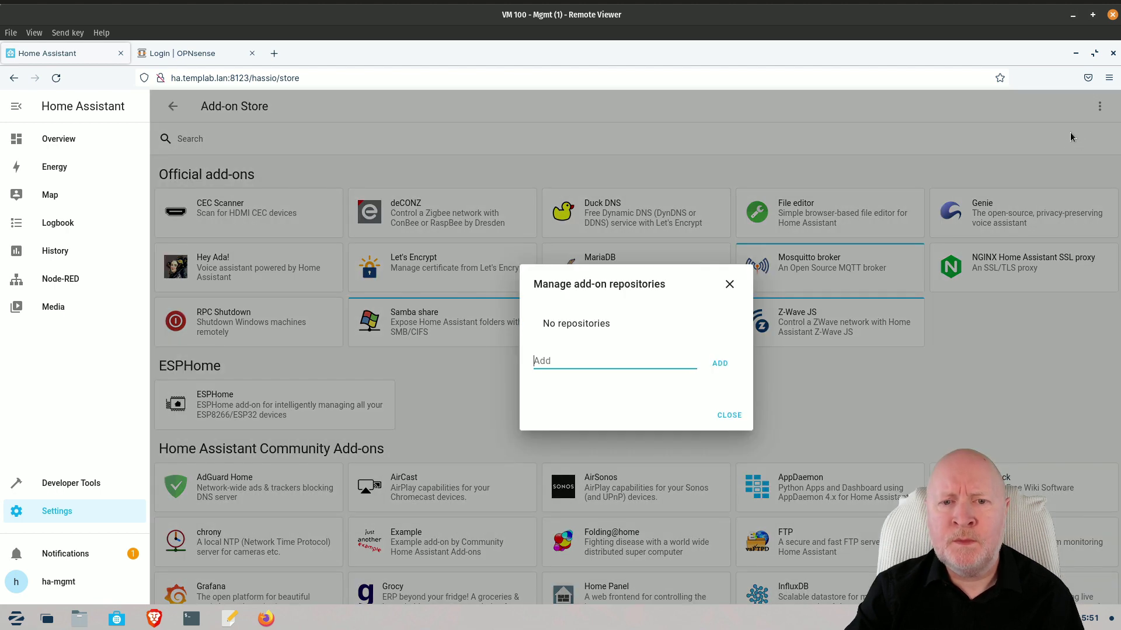
click(561, 358)
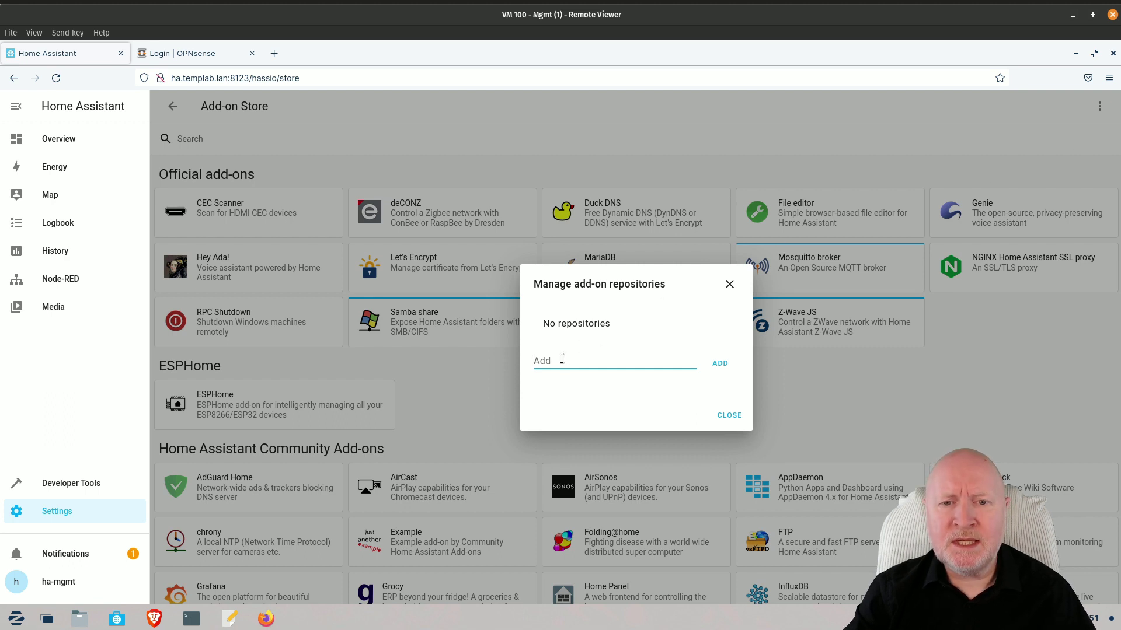
text(https://github.com/zigbee2mqtt/hassio-zigbee2mqtt)
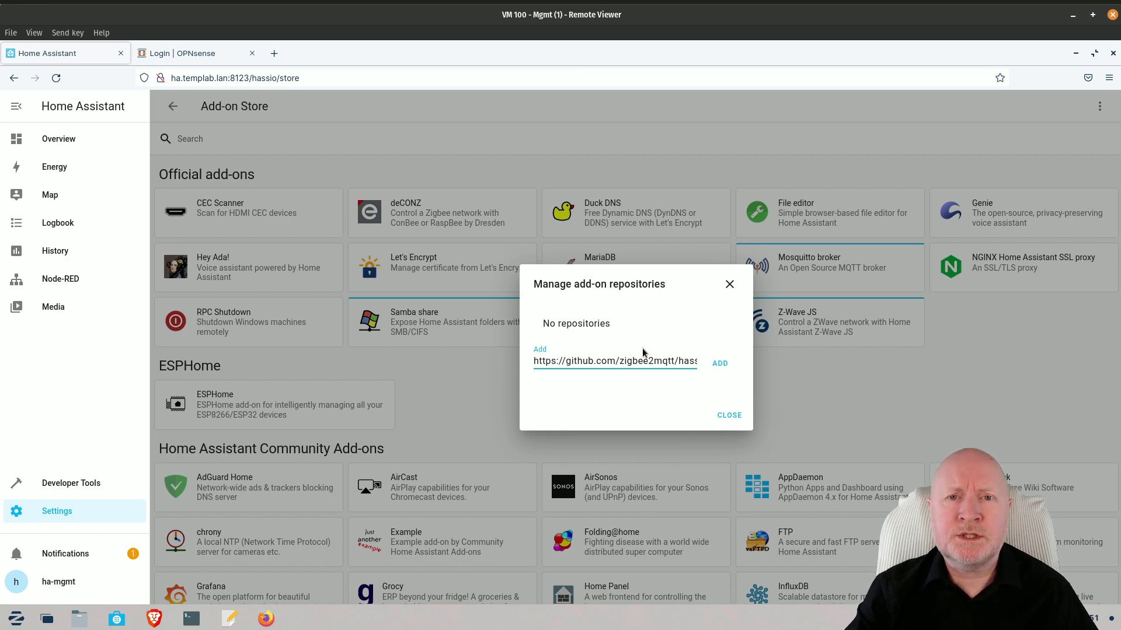
click(720, 364)
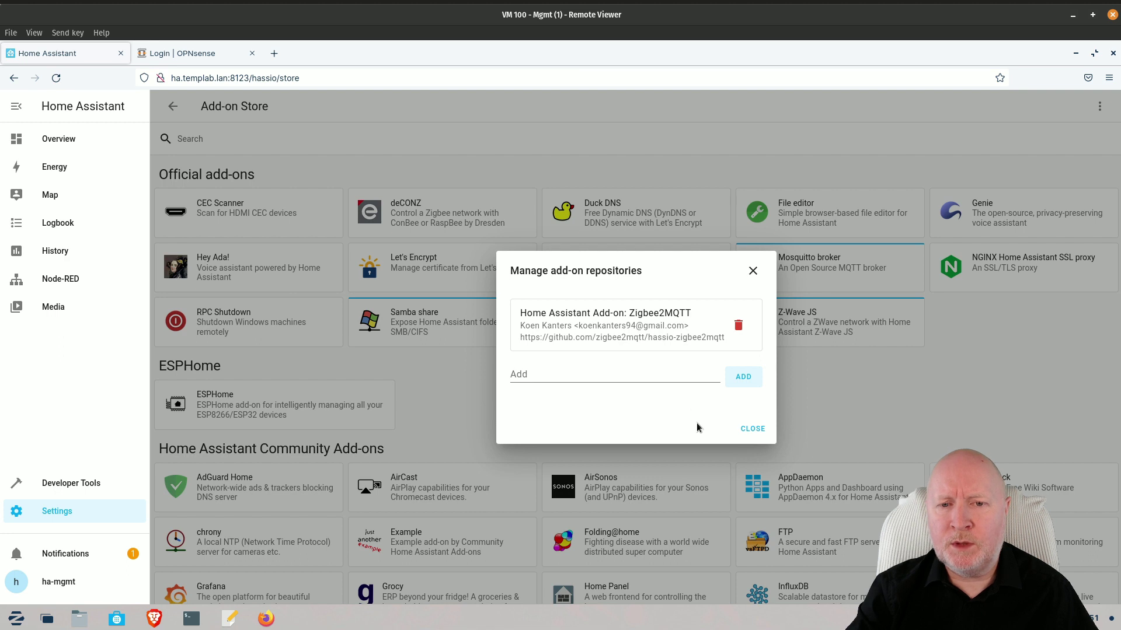
click(751, 429)
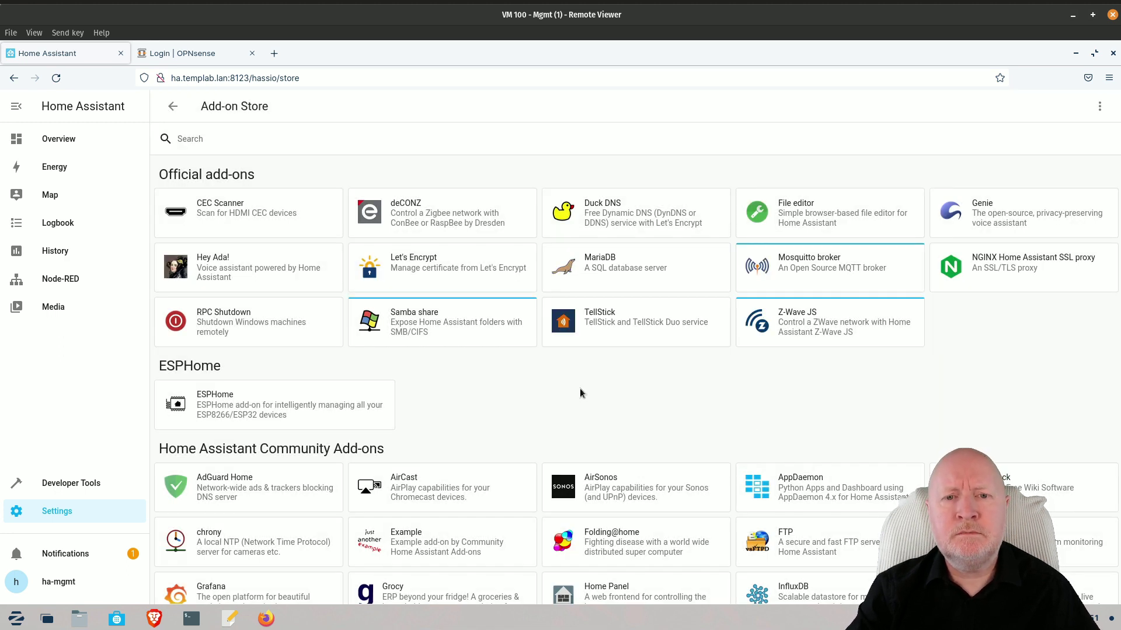
Step: Reload the add-on store page and log back in as ha-mgmt with the account password
scroll(579, 387, down, 4)
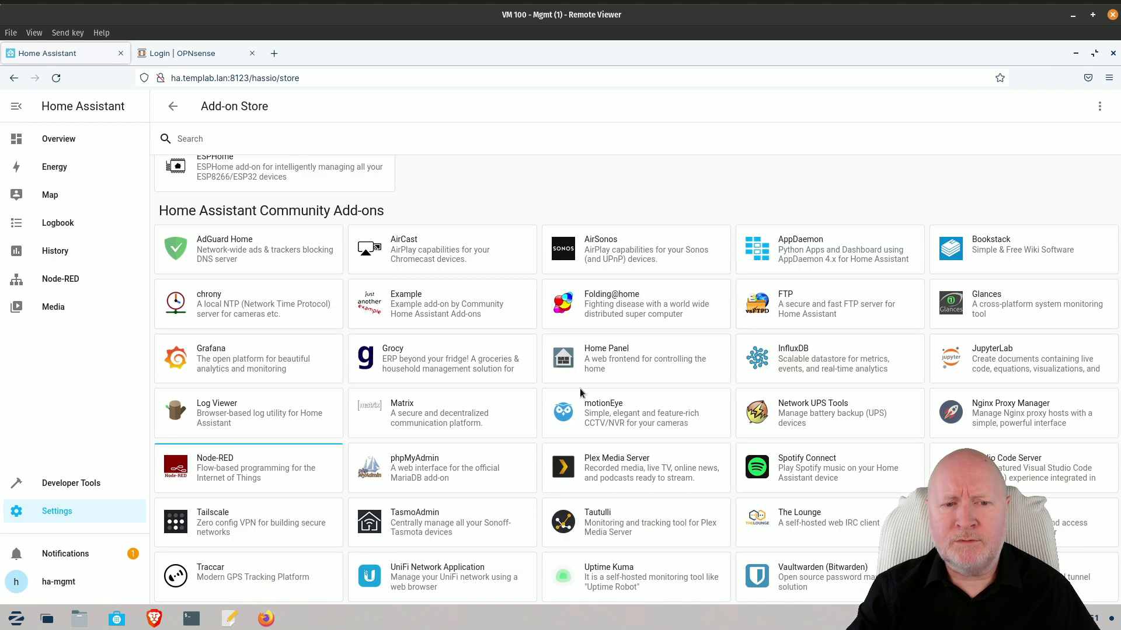
scroll(579, 387, up, 5)
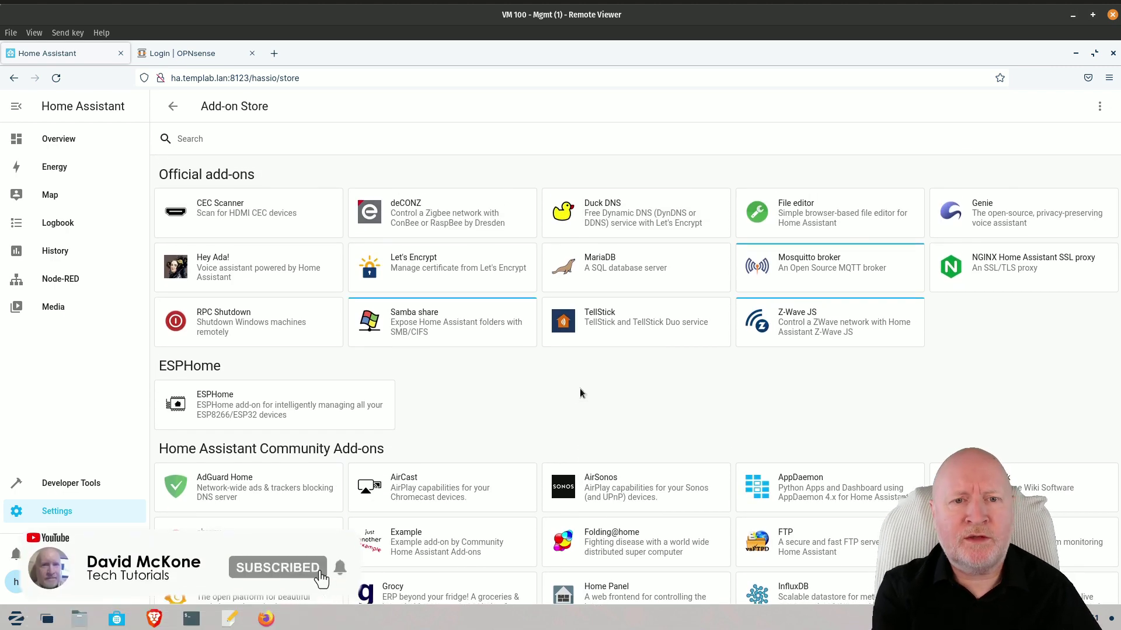
key(F5)
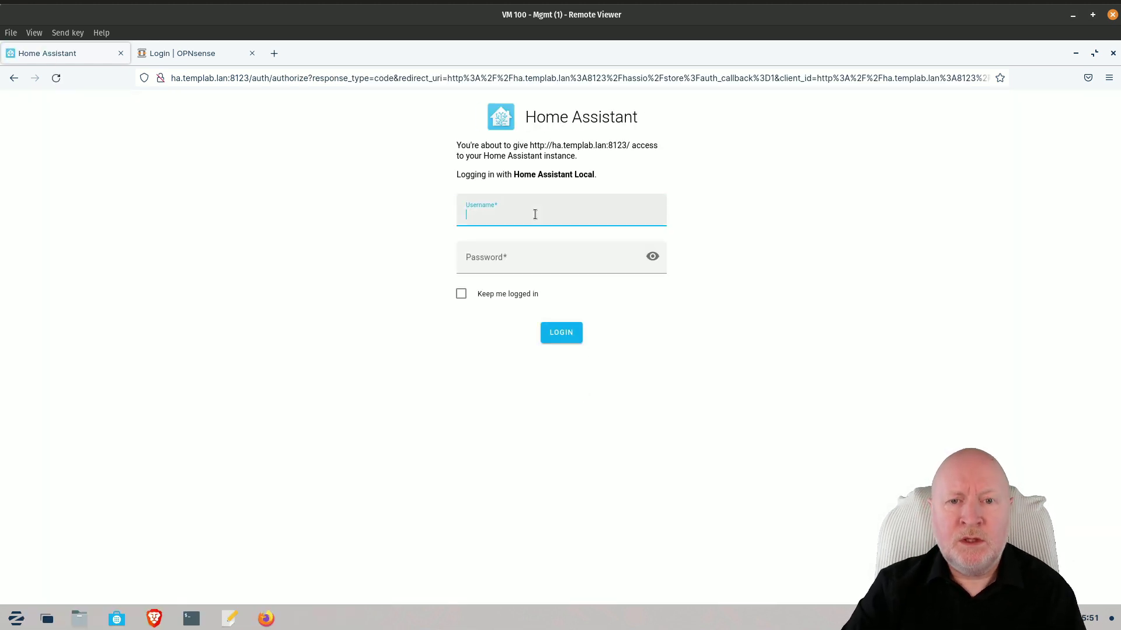
text(ha-)
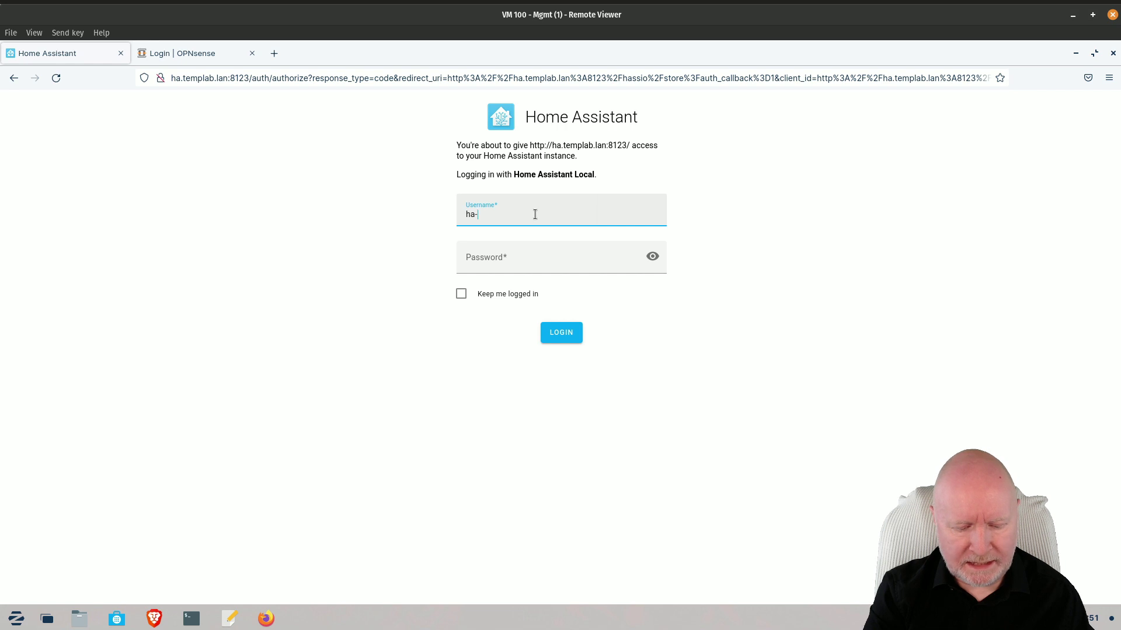
text(mgmt)
key(Tab)
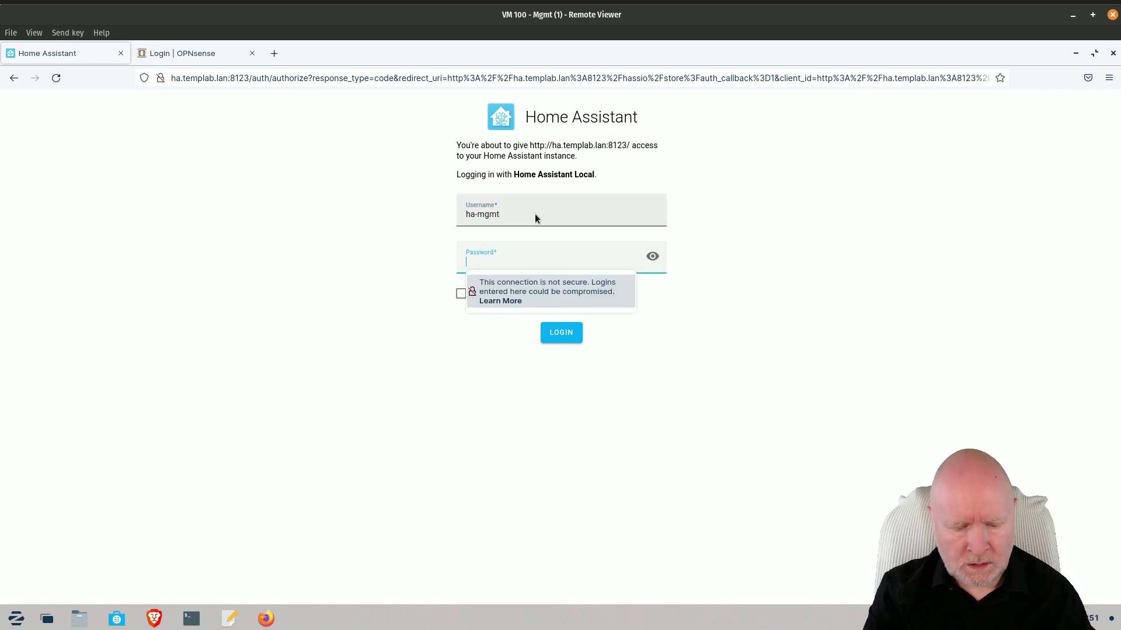
text(•••••••••)
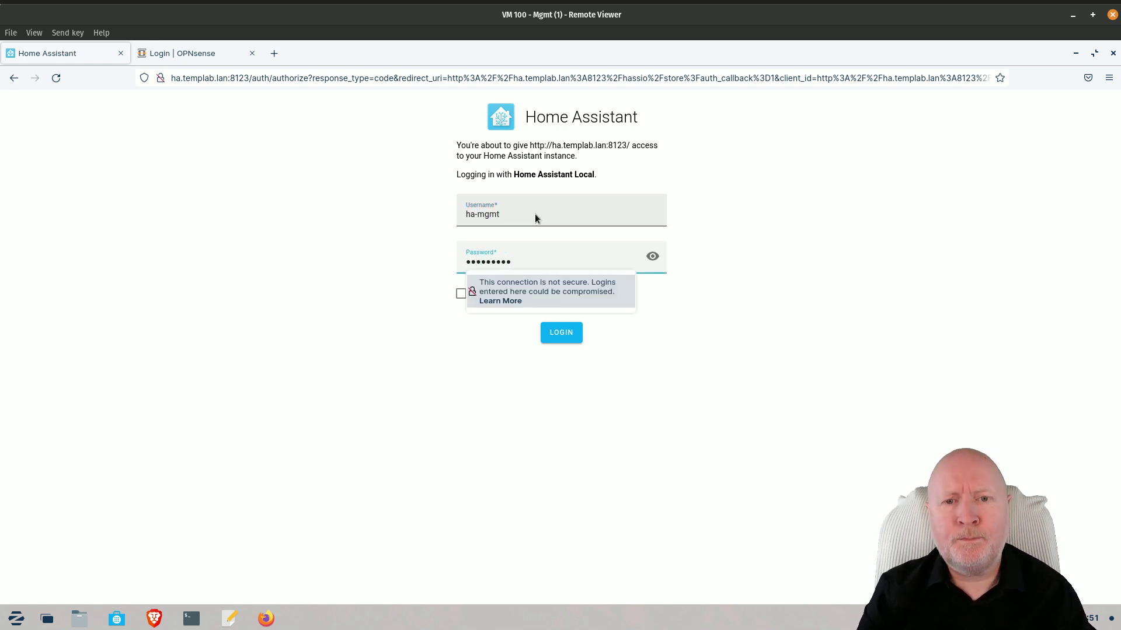
key(Return)
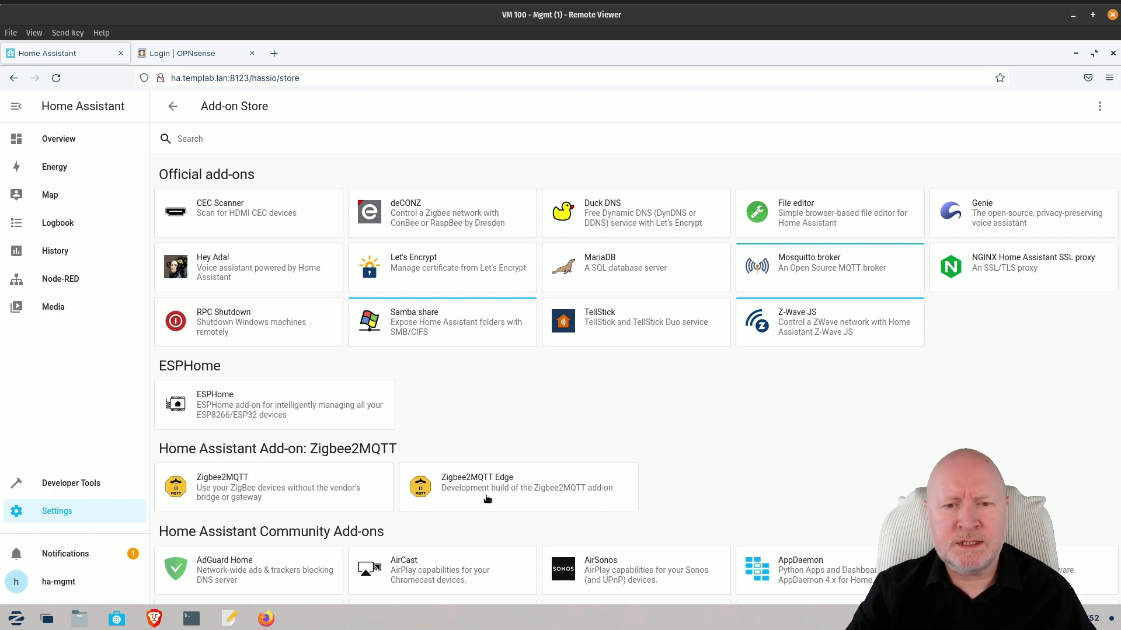
Step: Install the Zigbee2MQTT add-on from the store and turn on its Watchdog and Show in sidebar options
click(247, 488)
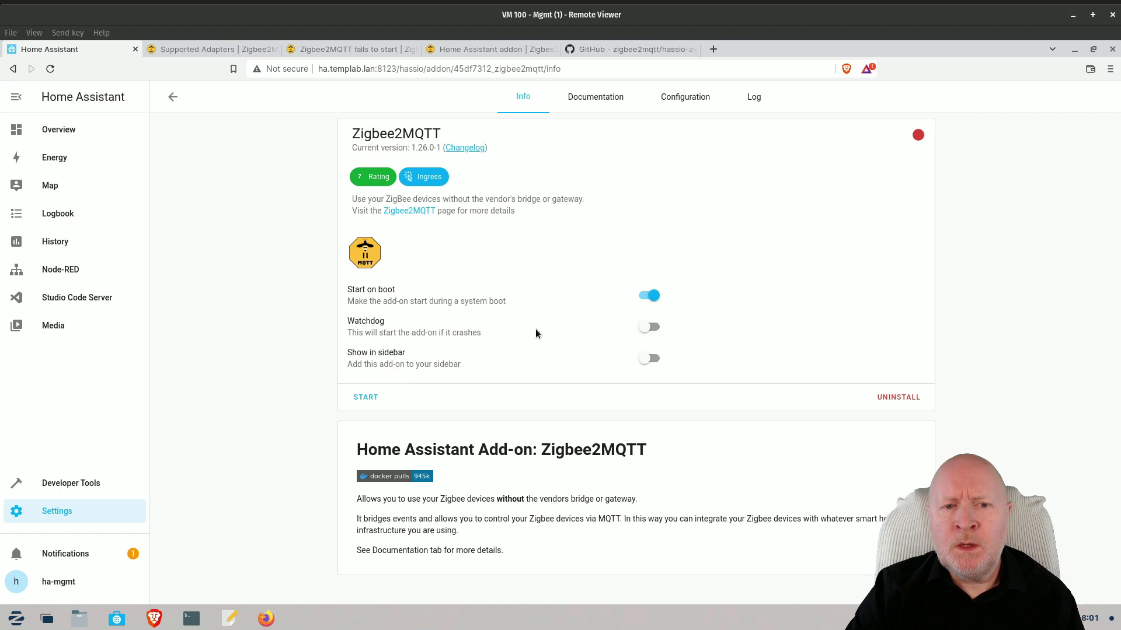
click(652, 329)
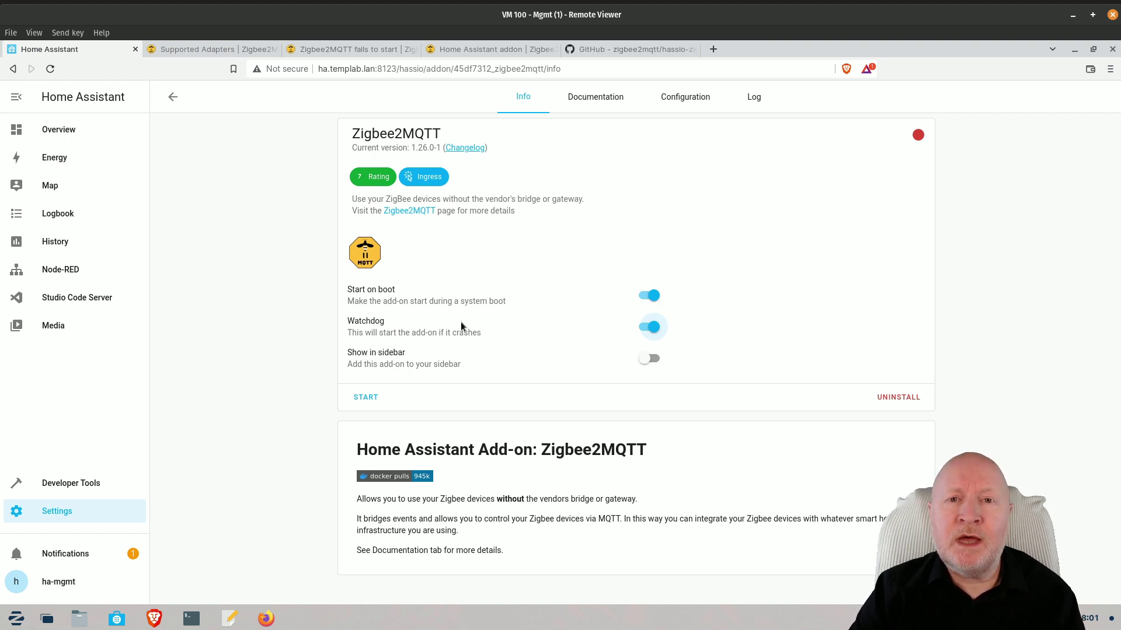
click(646, 363)
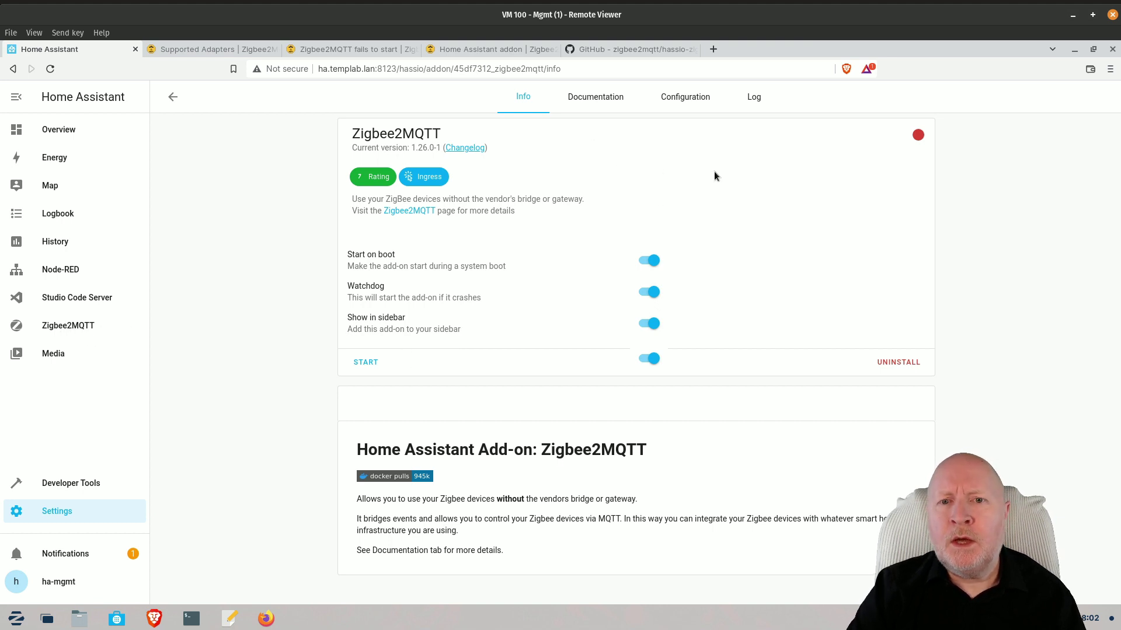
Step: Set the Zigbee2MQTT add-on's serial option to "port: /dev/ttyACM0" in its configuration
click(694, 103)
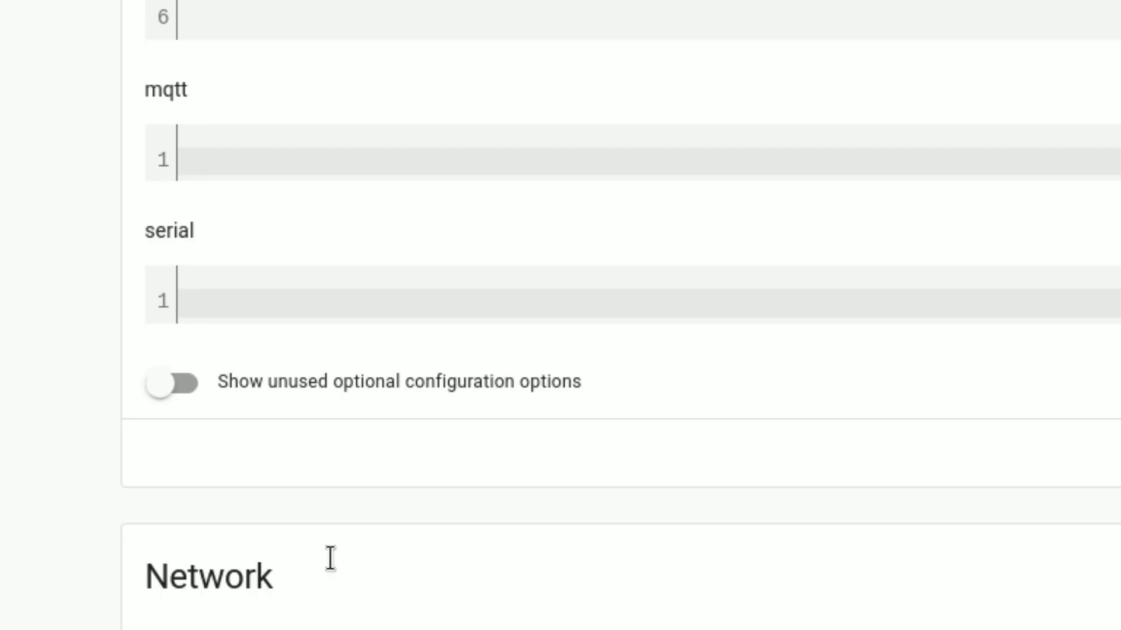
click(230, 298)
key(ctrl+v)
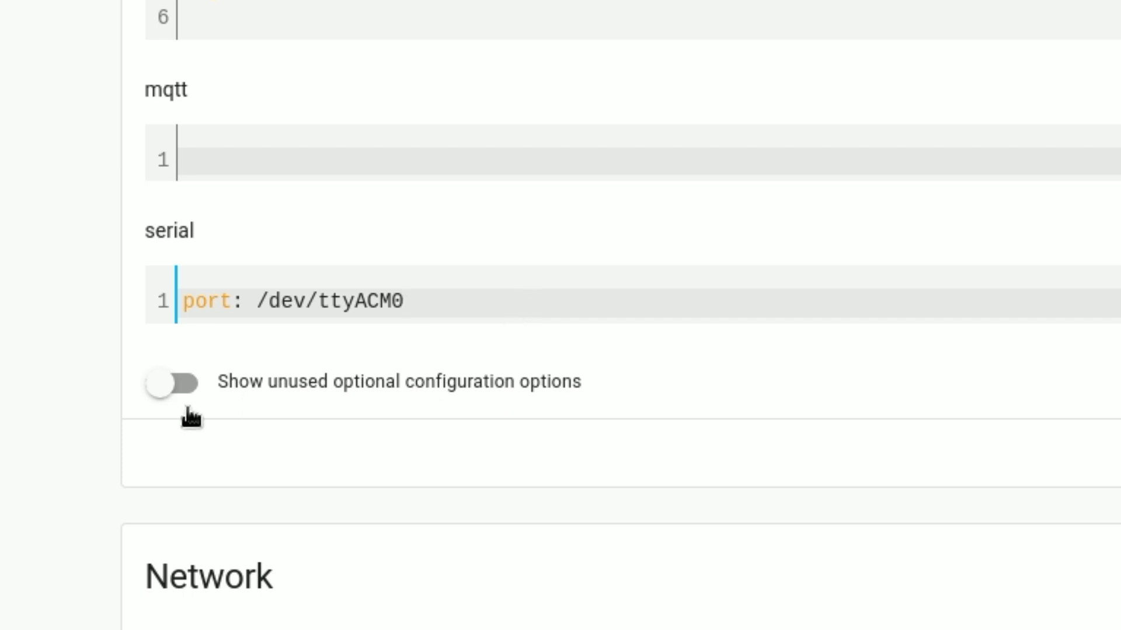
drag(317, 301, 467, 323)
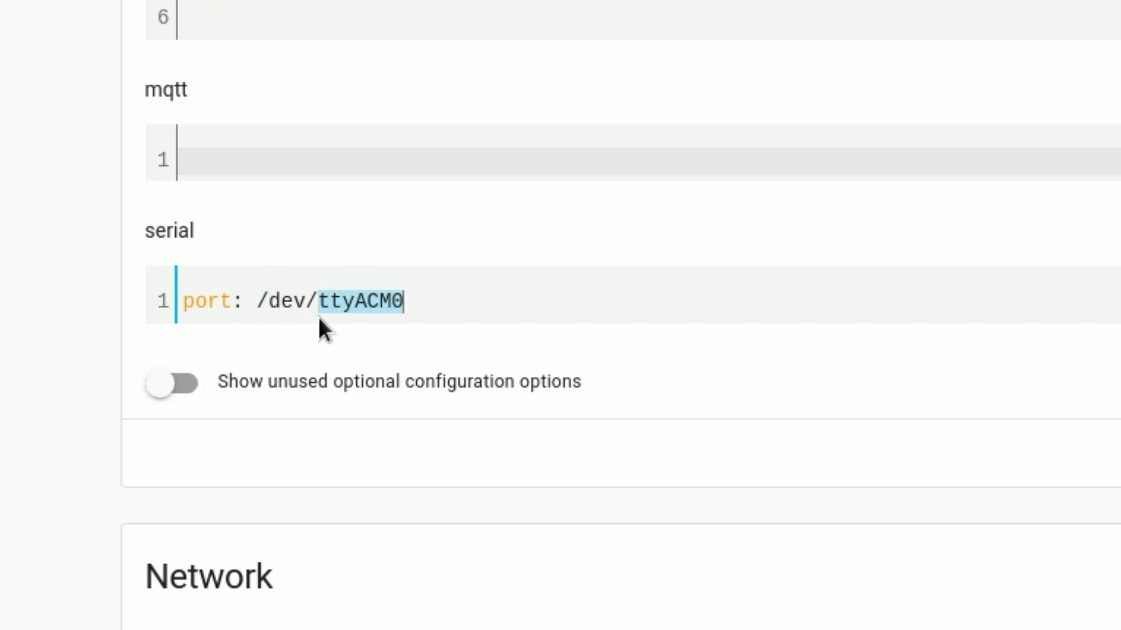
click(524, 355)
click(453, 290)
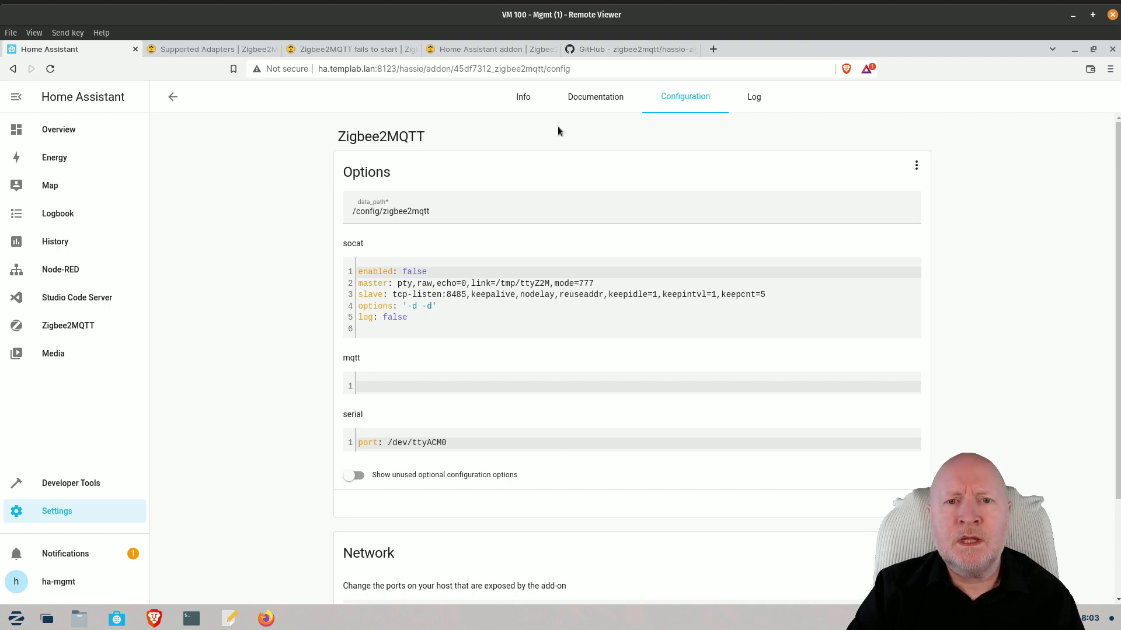
Step: Start the Zigbee2MQTT add-on and open its web interface
click(528, 103)
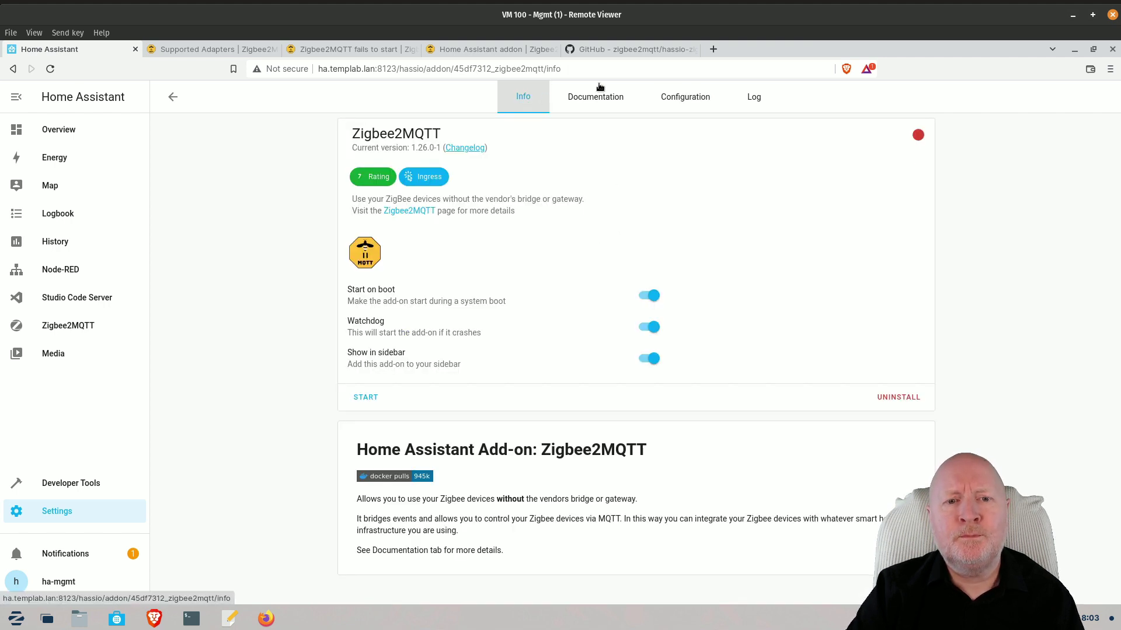
click(365, 398)
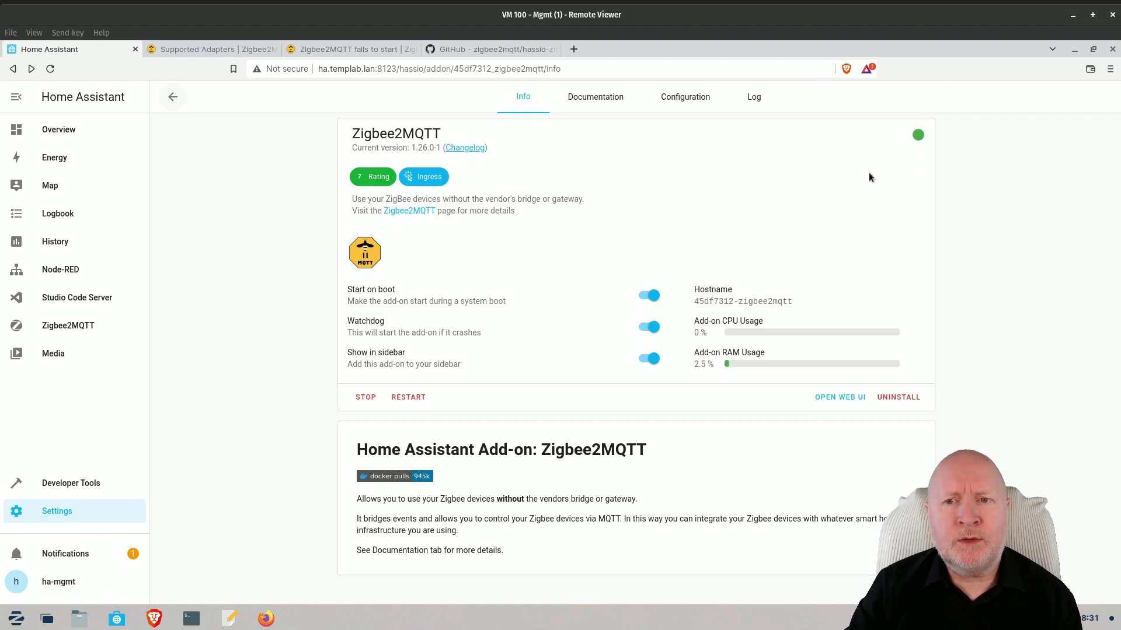
click(839, 398)
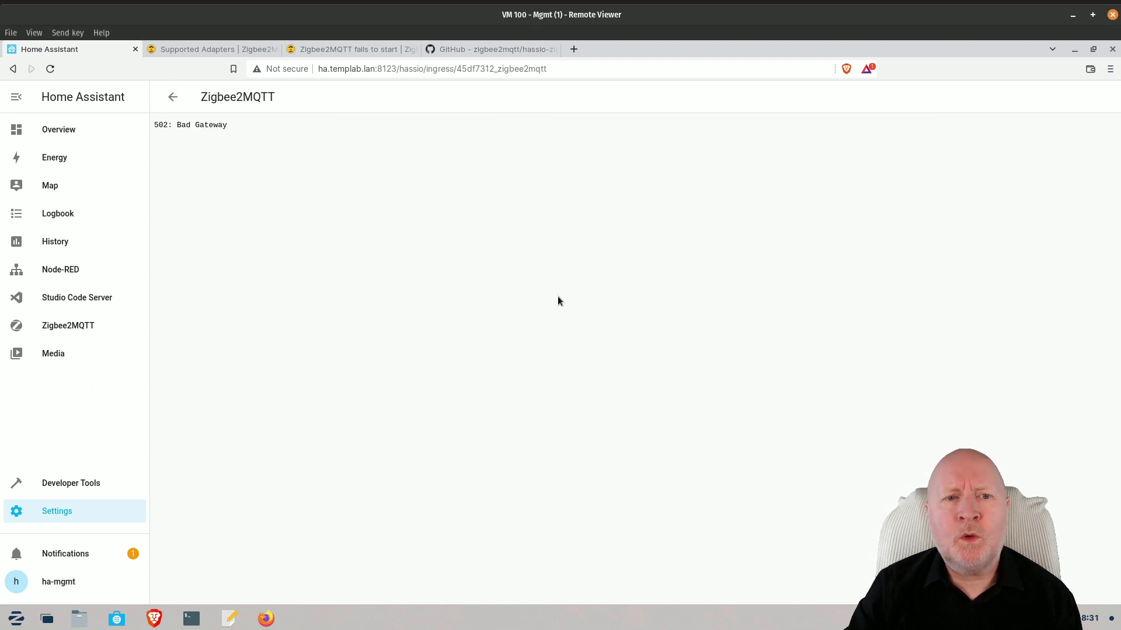
Step: Check the Zigbee2MQTT add-on's log for the adapter connection error and the suggested troubleshooting link
click(172, 98)
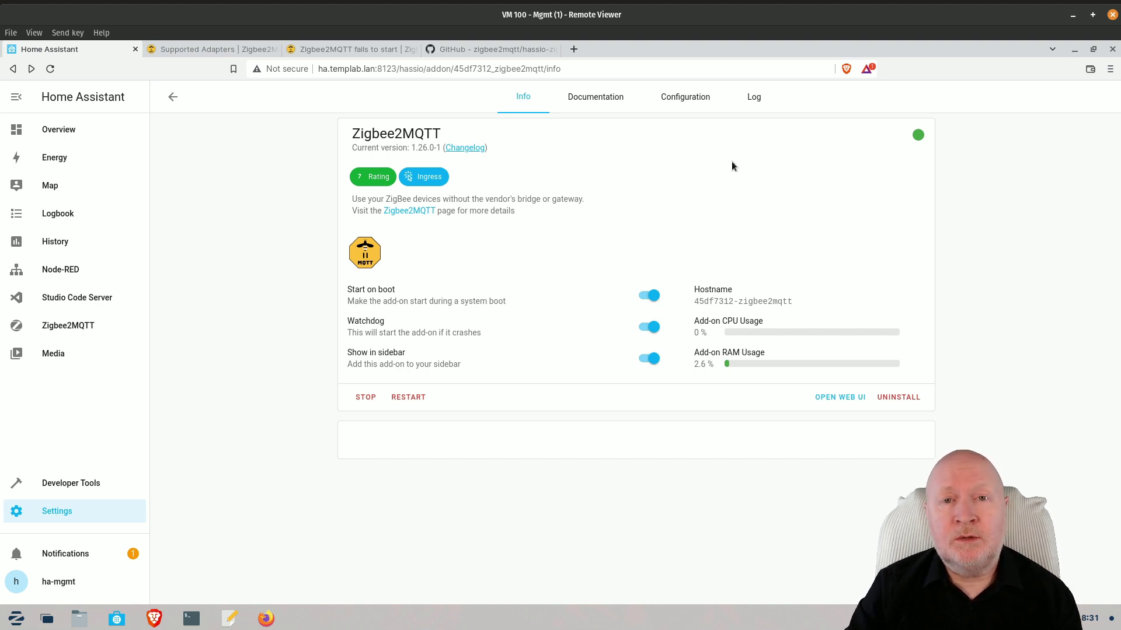
click(755, 99)
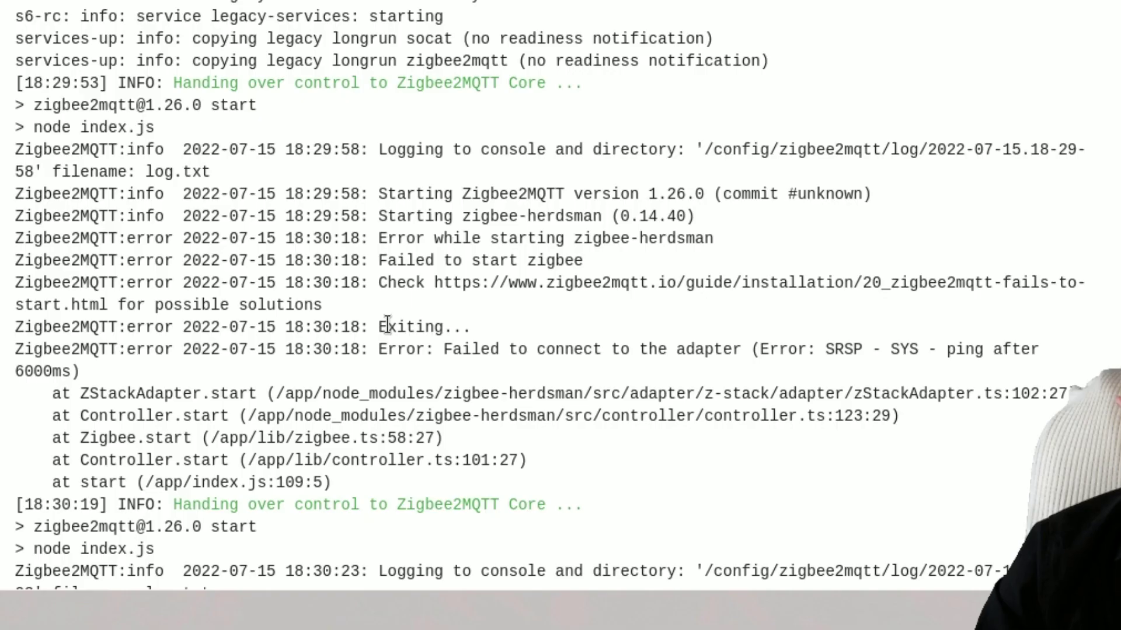
drag(379, 350, 81, 367)
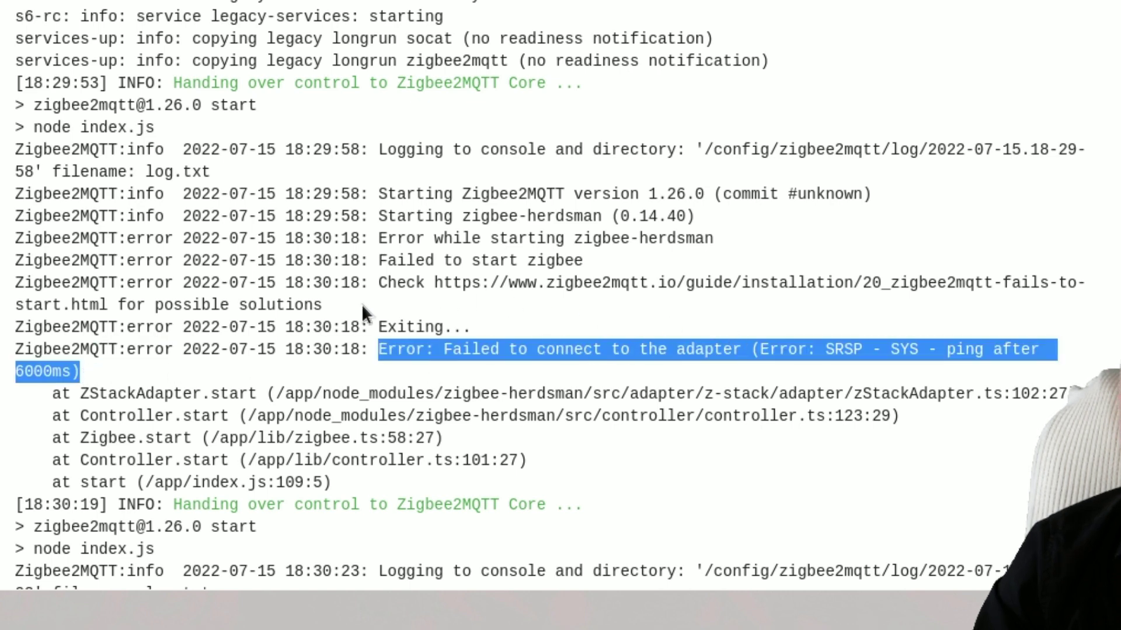
drag(356, 308, 380, 287)
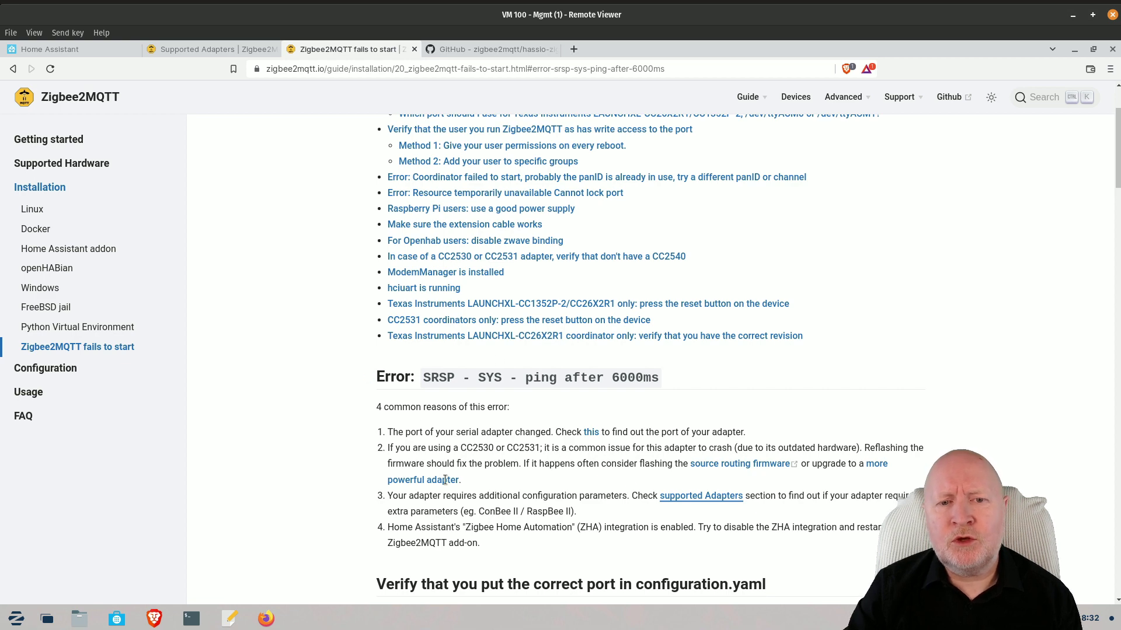
Step: Read the Zigbee2MQTT guidance on the "SRSP - SYS - ping after 6000ms" error and the ConBee II entry among the supported adapters
scroll(572, 439, up, 2)
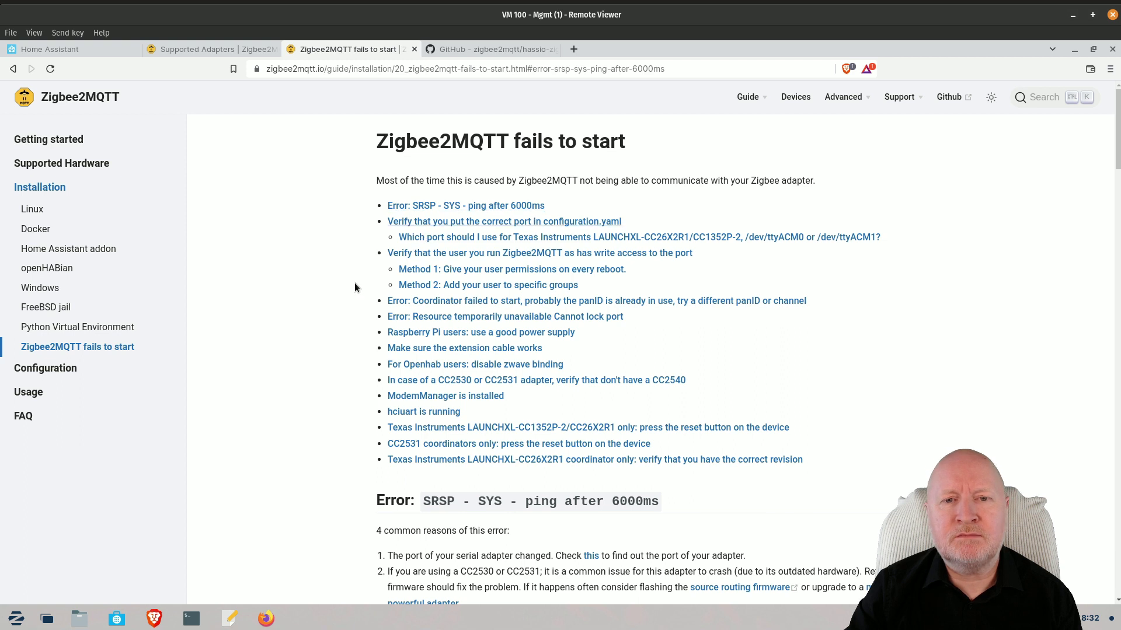
scroll(353, 289, down, 2)
scroll(350, 296, down, 2)
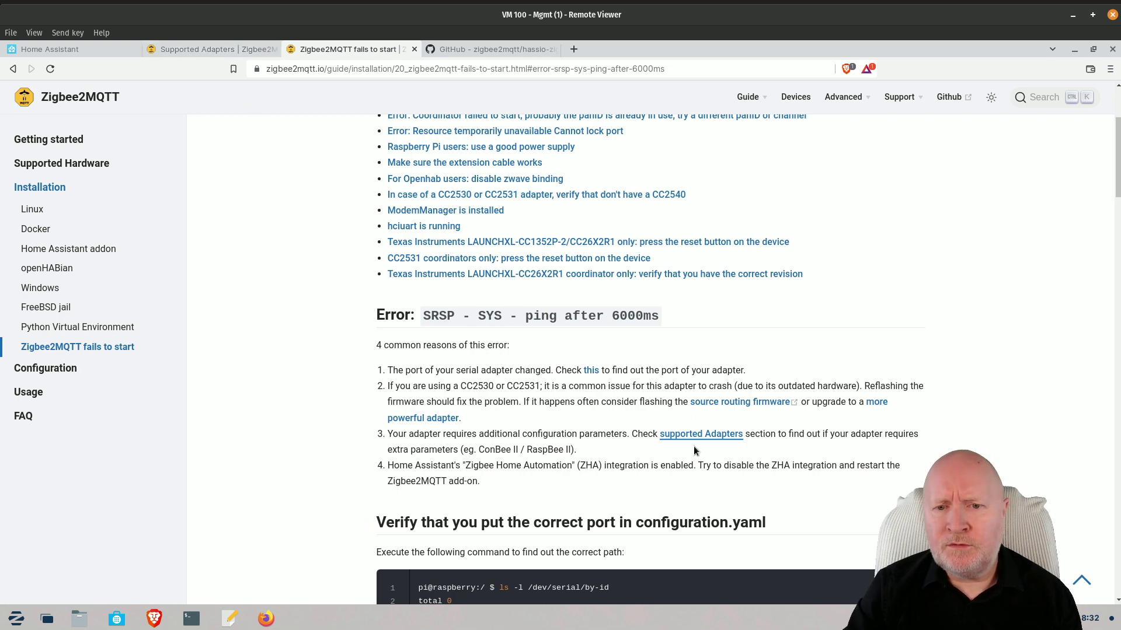
click(205, 47)
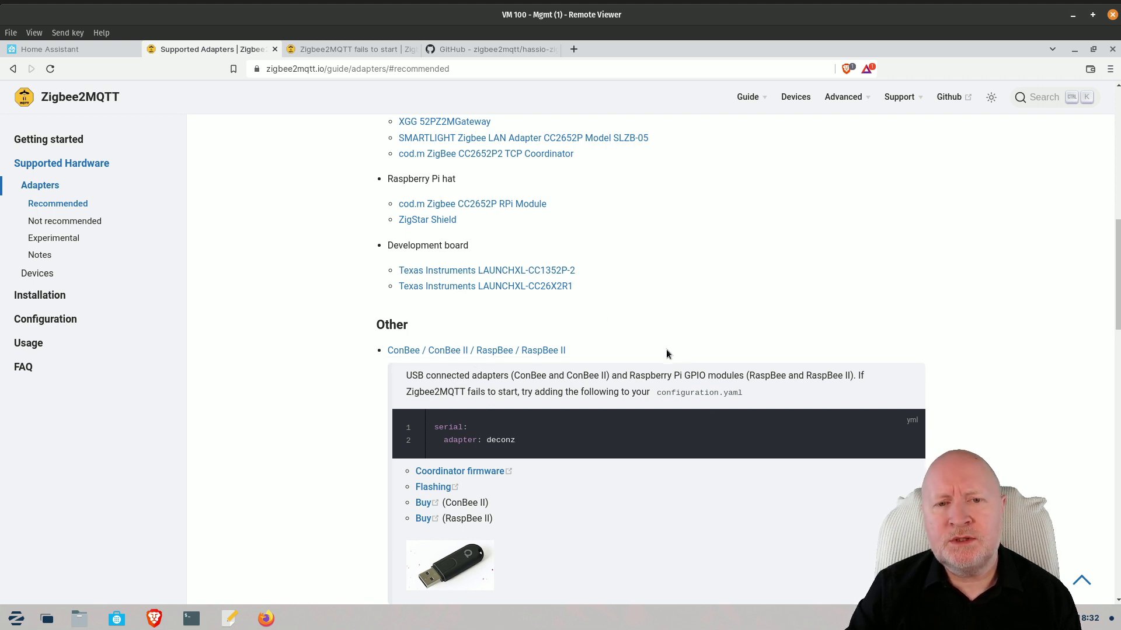
click(500, 355)
click(533, 358)
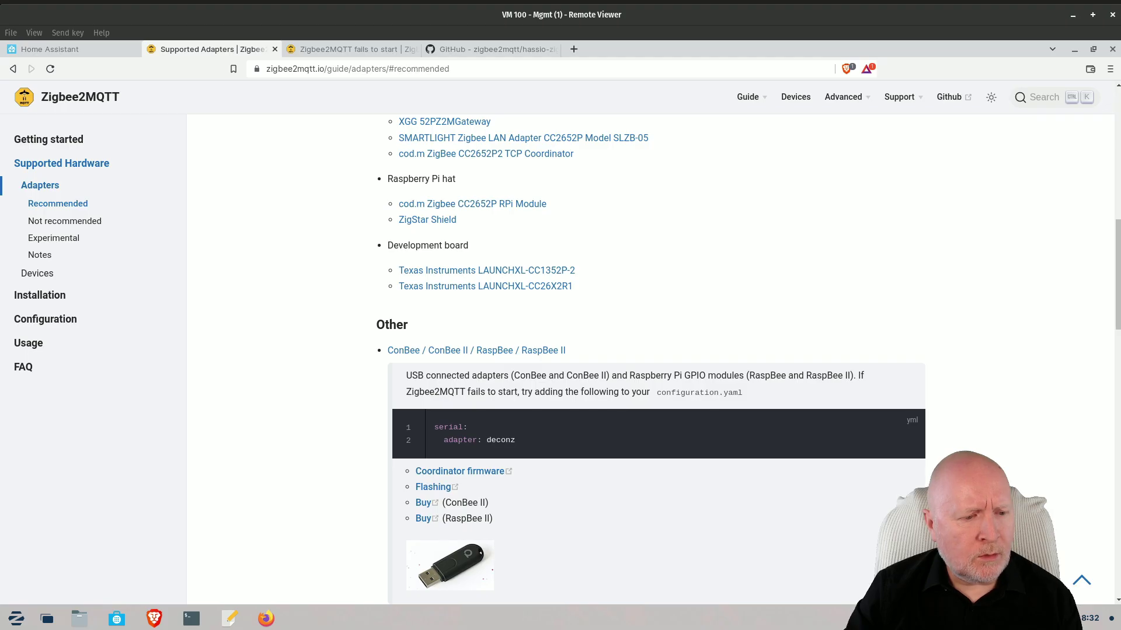
Step: Open Studio Code Server from Home Assistant and inspect the main configuration.yaml outside the zigbee2mqtt folder
click(42, 49)
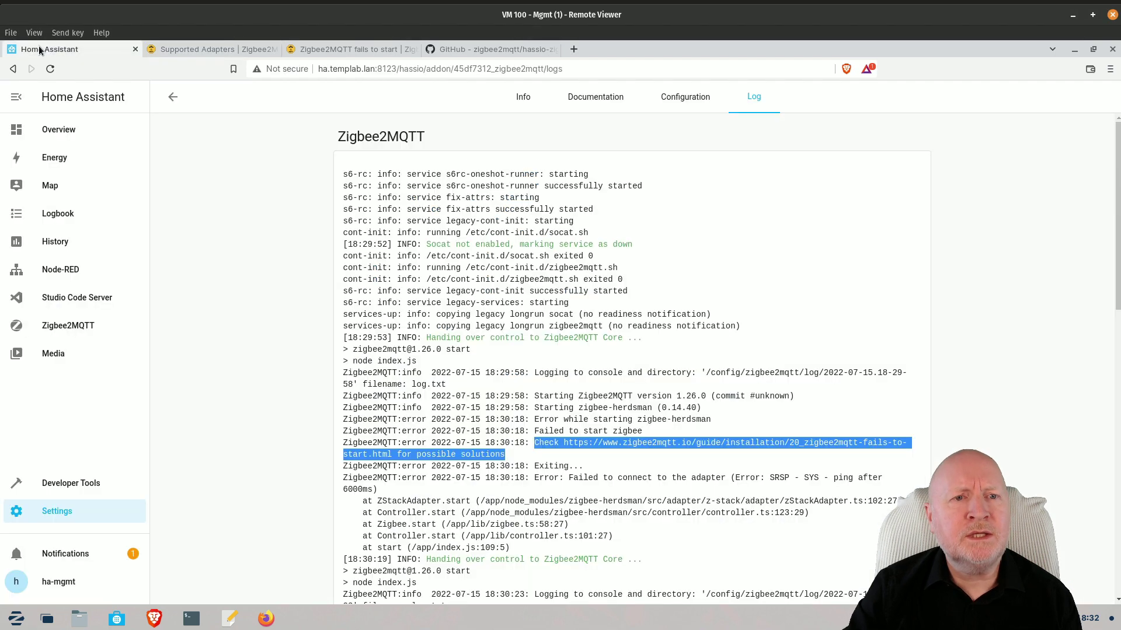
click(69, 300)
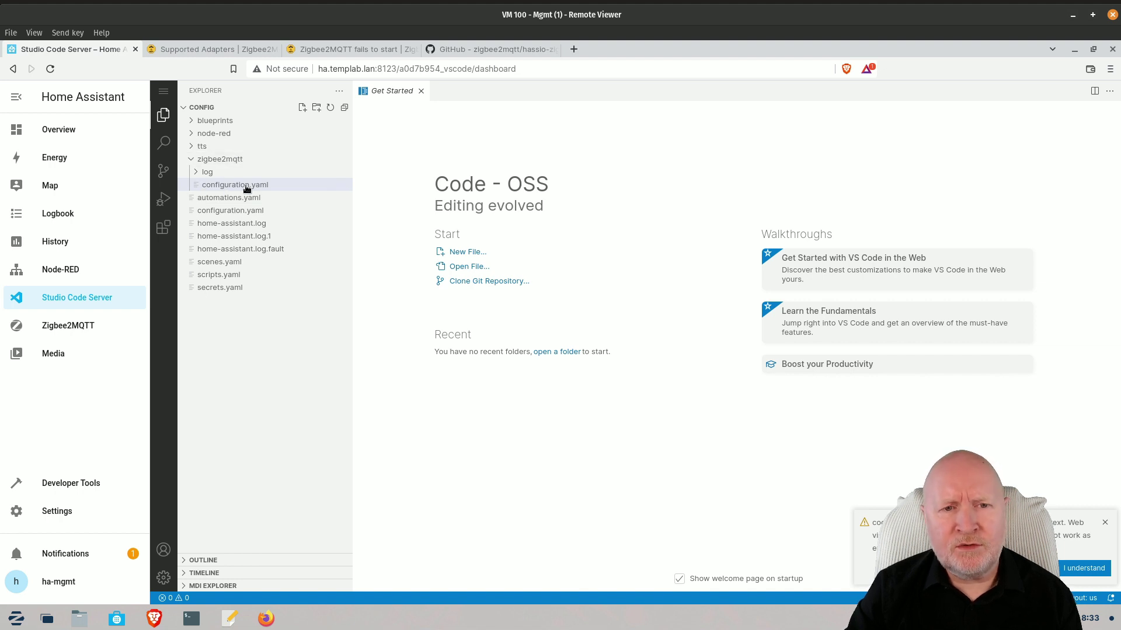
click(191, 159)
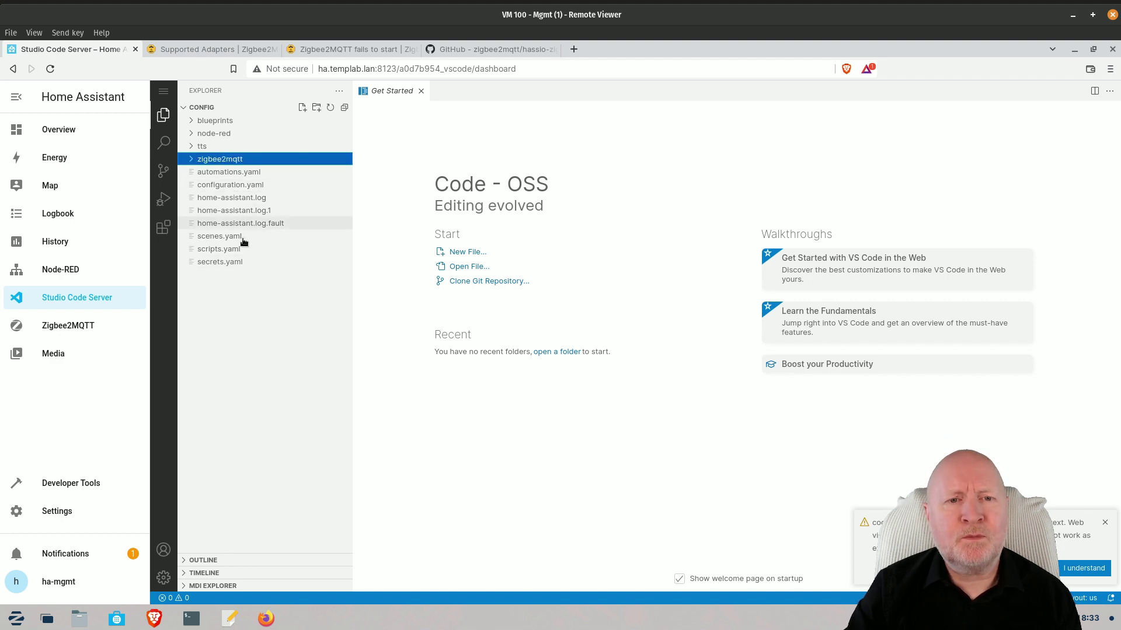
click(211, 186)
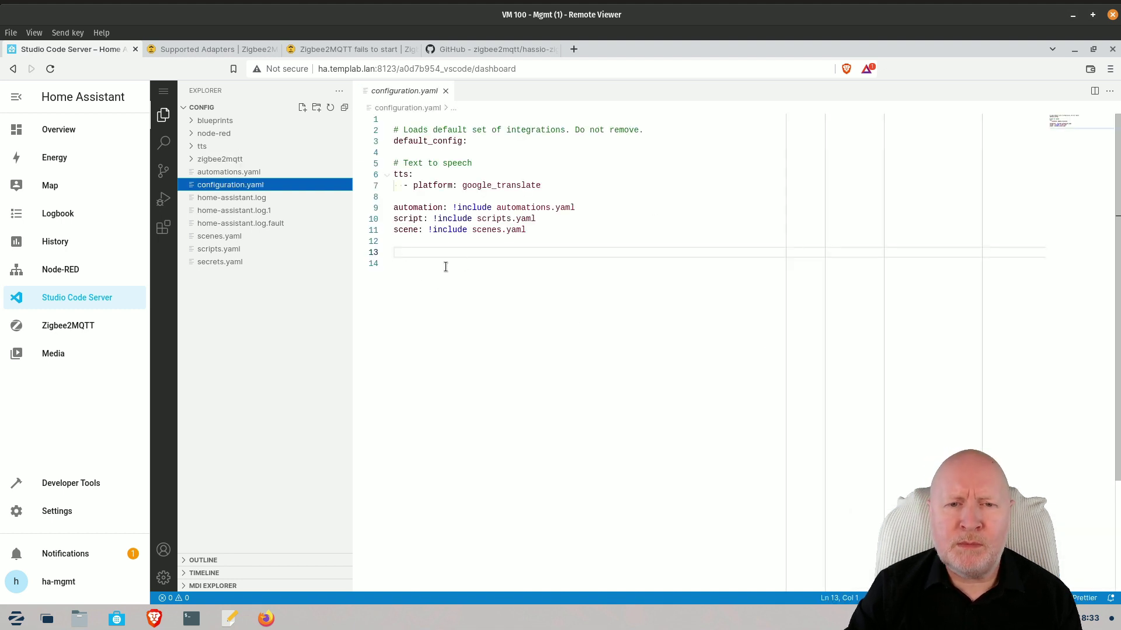
Step: Add a serial section with "adapter: deconz" from the Supported Adapters page to the zigbee2mqtt folder's configuration.yaml, and close the file
click(223, 51)
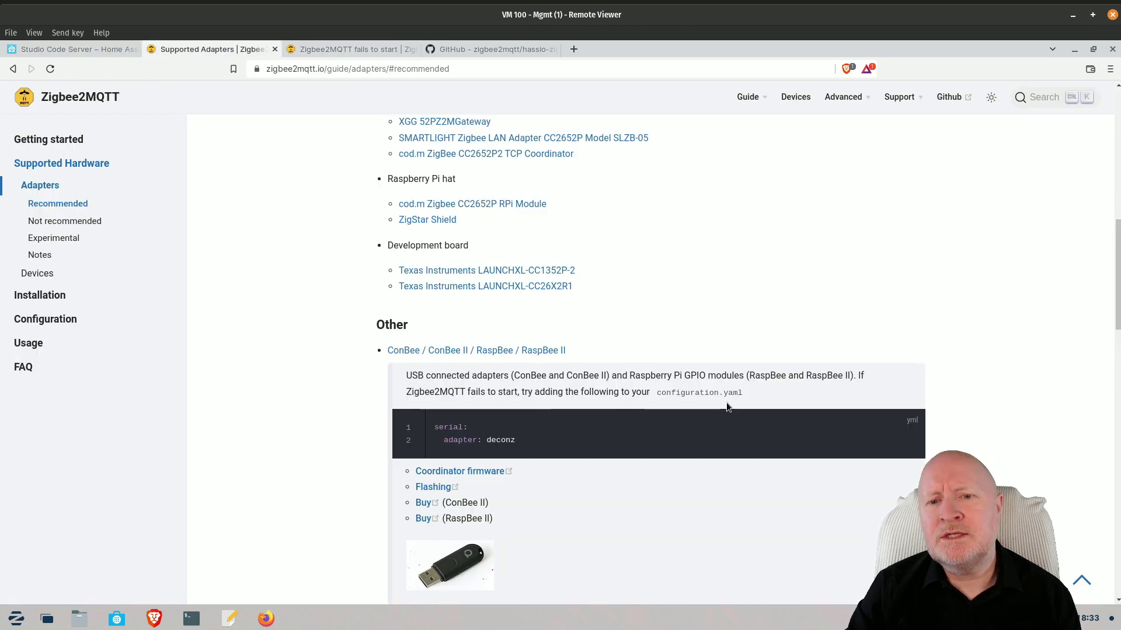
click(106, 49)
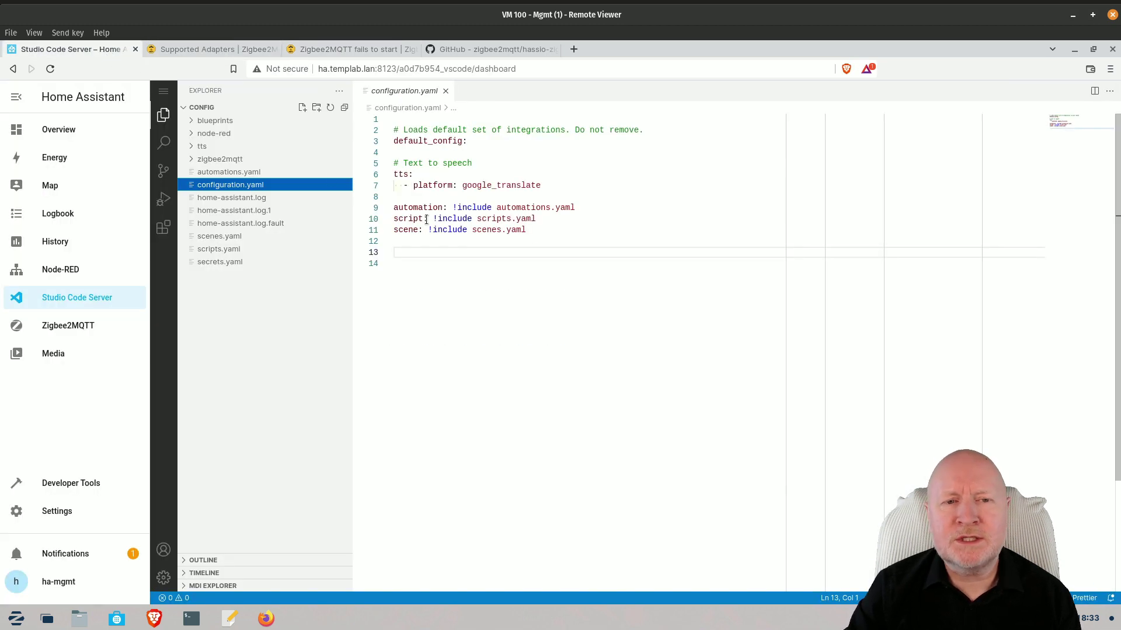
click(204, 159)
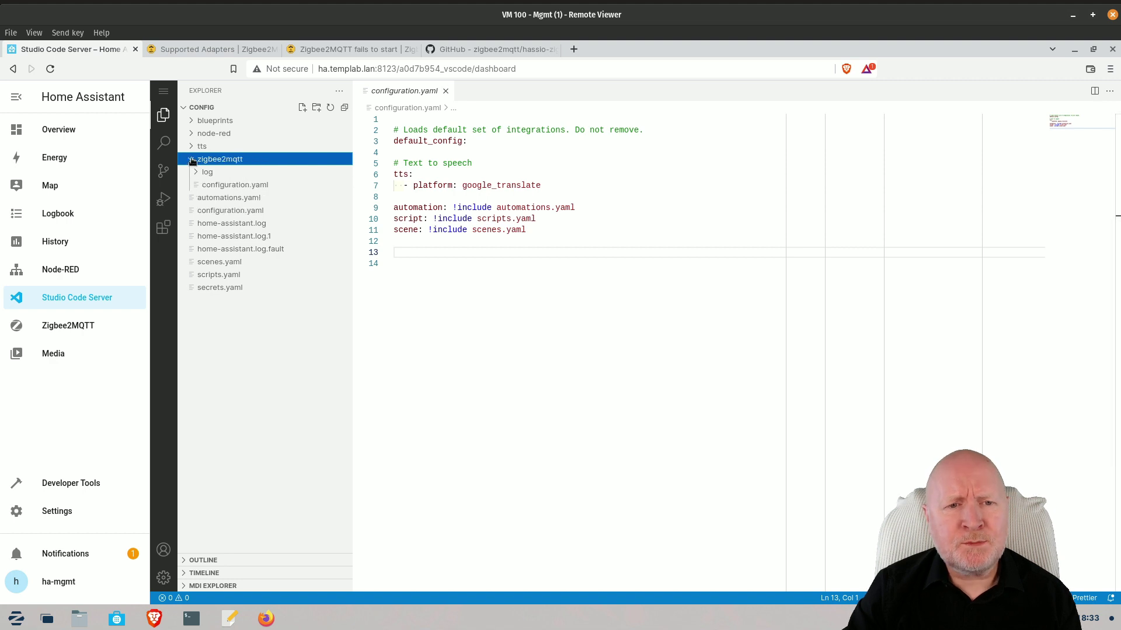
click(240, 185)
click(401, 130)
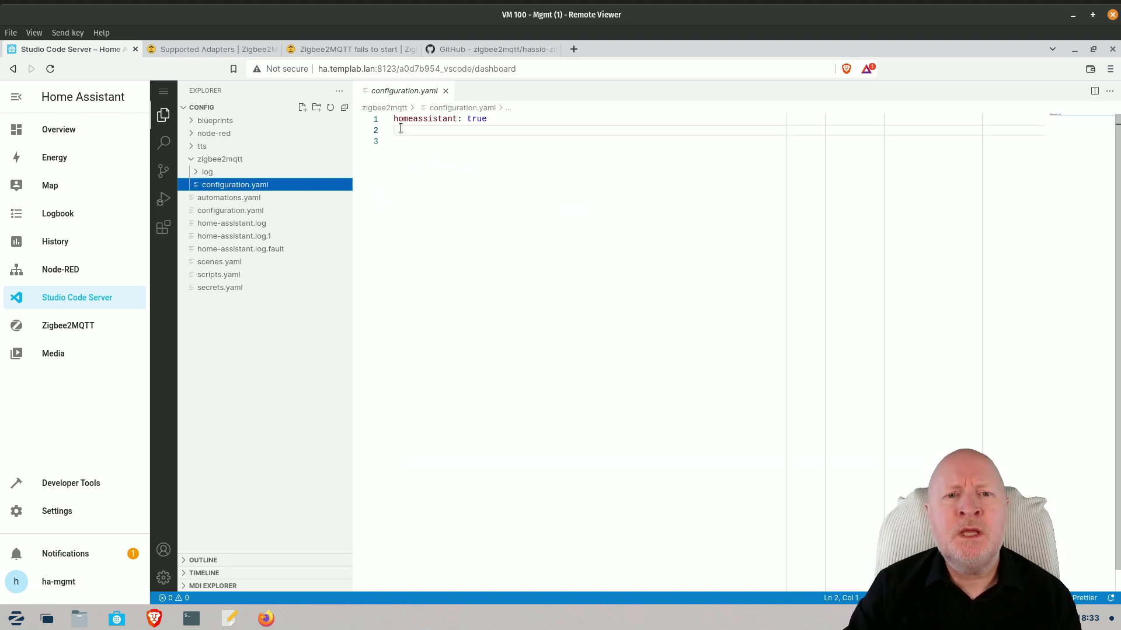
key(Return)
key(ctrl+v)
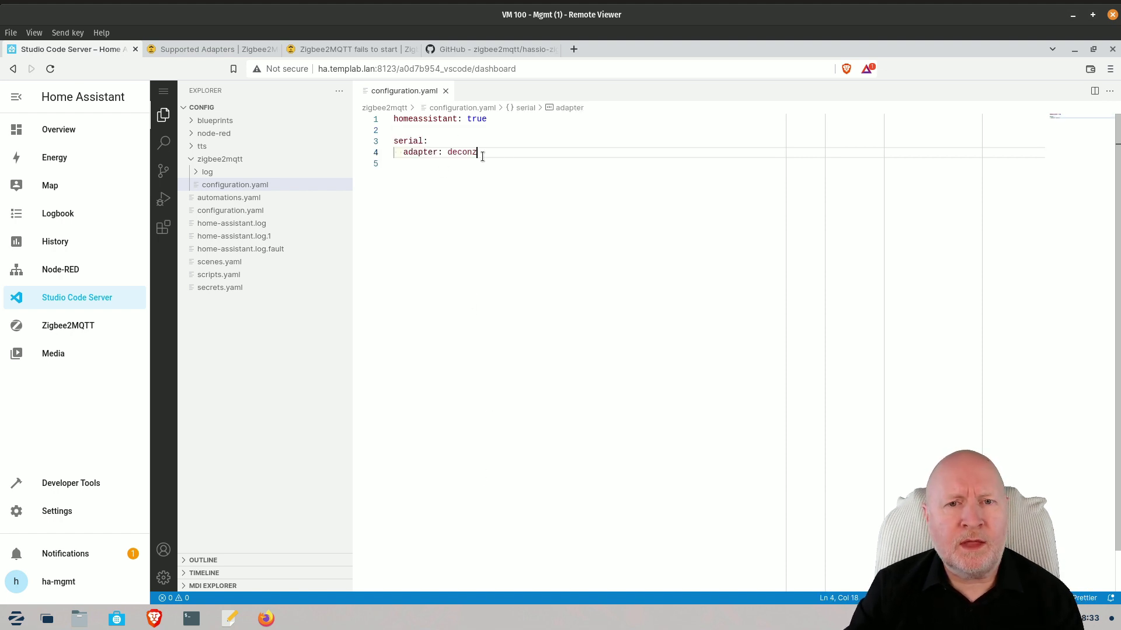
click(446, 90)
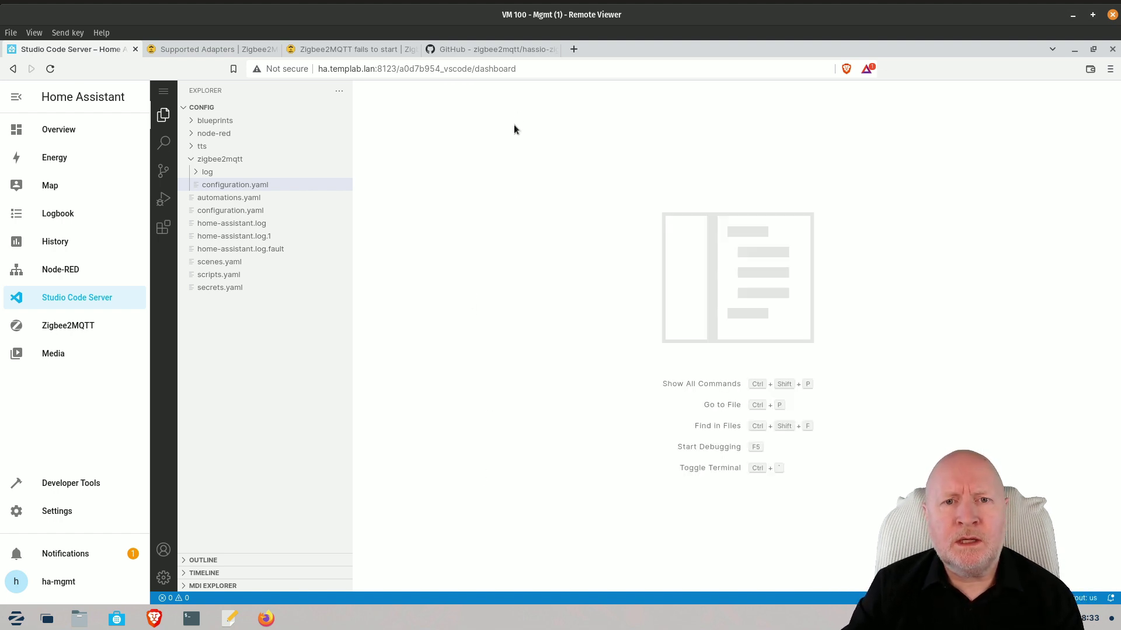
Step: Restart the Zigbee2MQTT add-on from the add-ons in Home Assistant's settings
click(58, 510)
click(513, 310)
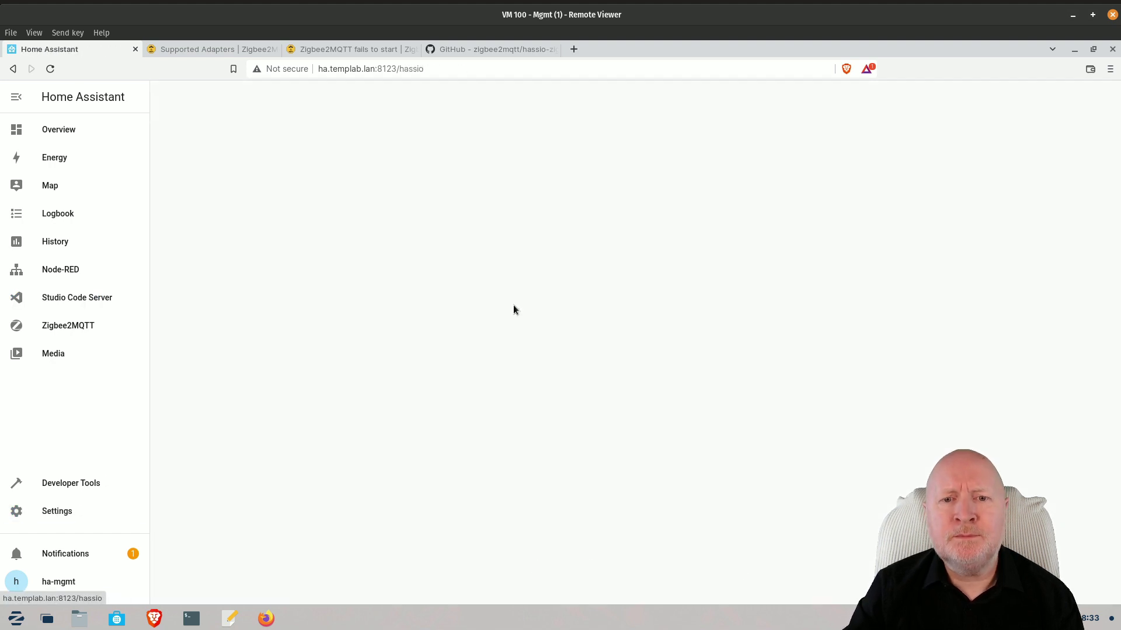
click(236, 202)
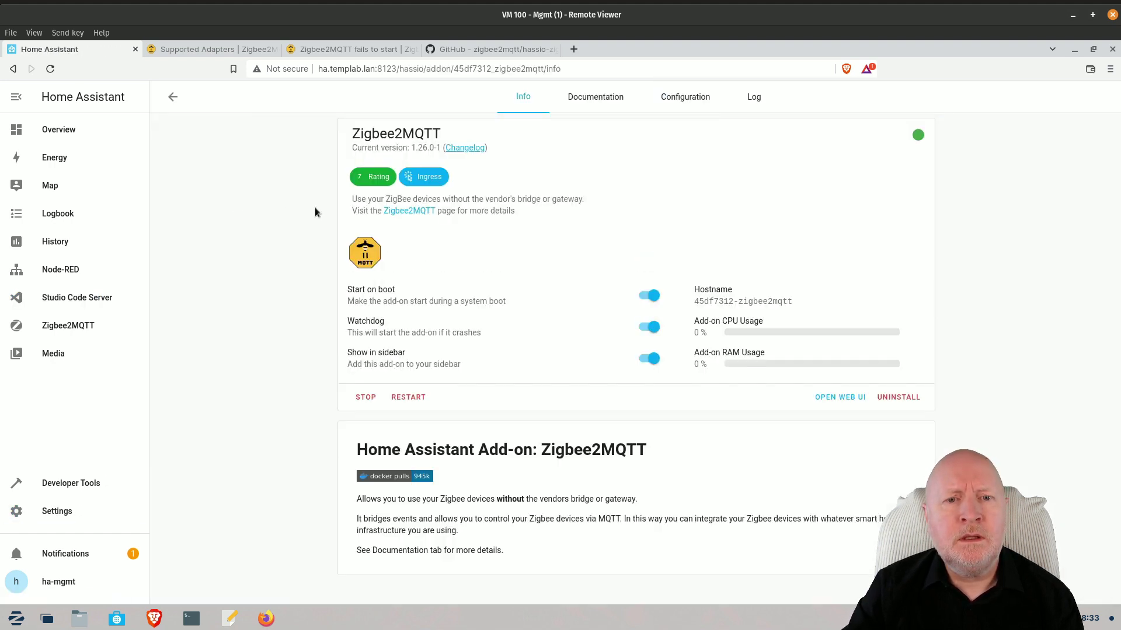
click(412, 397)
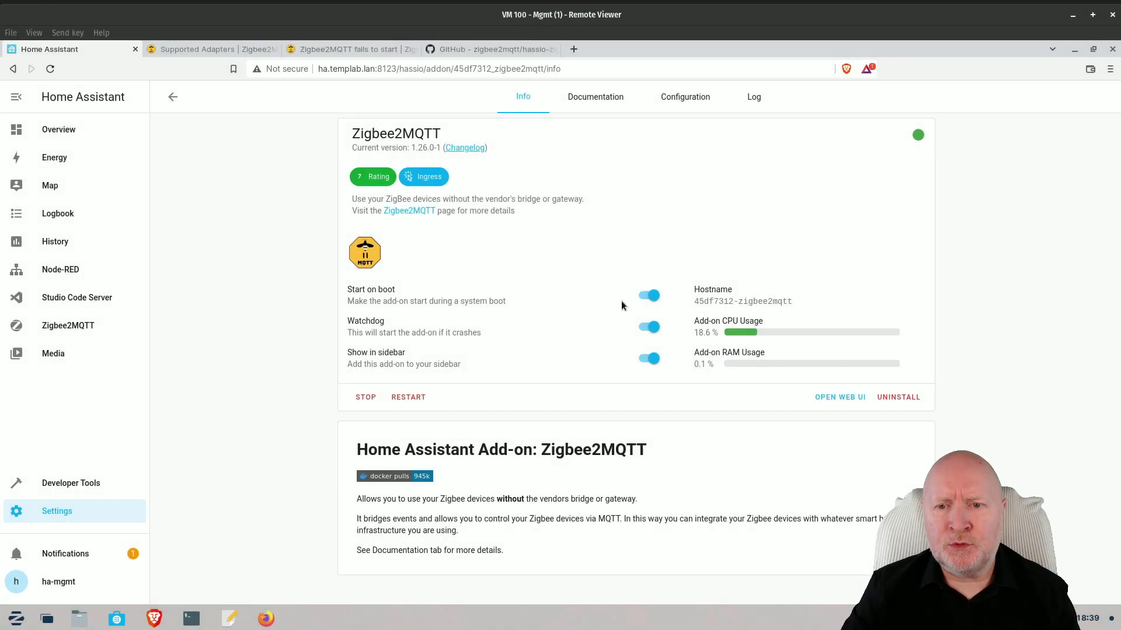
Step: Open the Zigbee2MQTT web interface and permit all devices to join the network
click(840, 398)
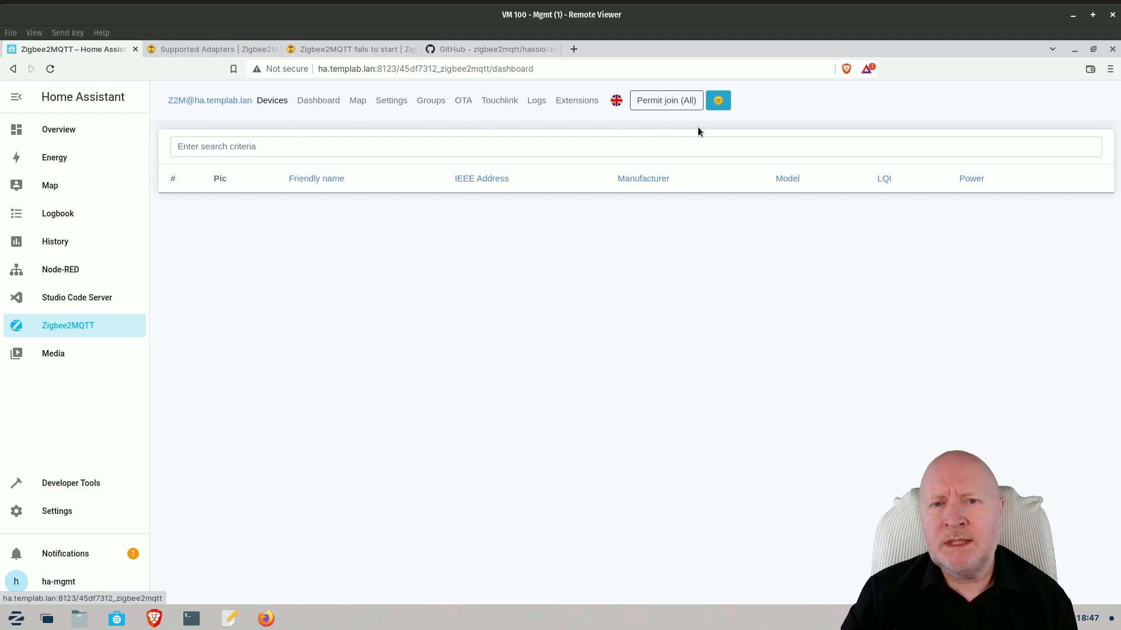
click(677, 101)
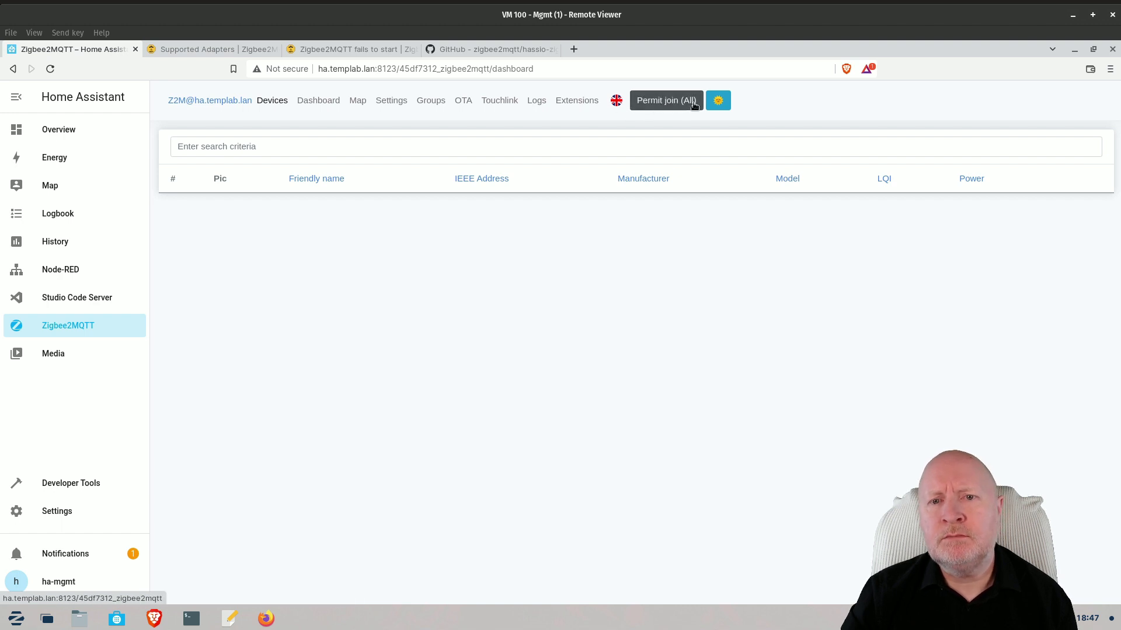
click(687, 108)
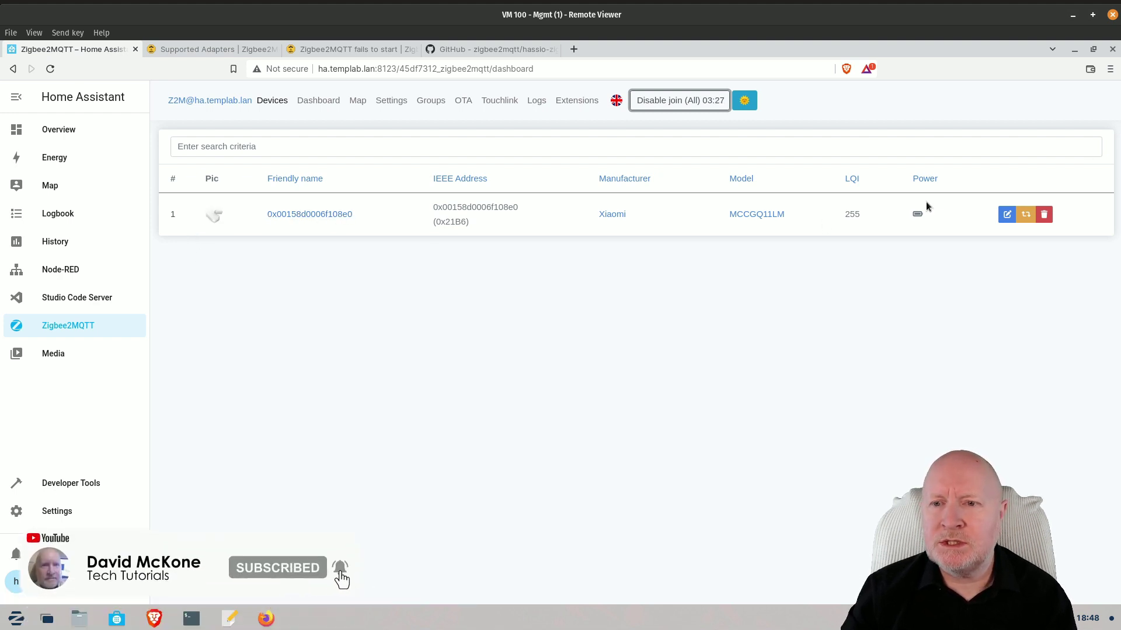
Step: Rename the Xiaomi MCCGQ11LM device to "DoorSensor" and have its Home Assistant entity ID updated as well
click(1006, 217)
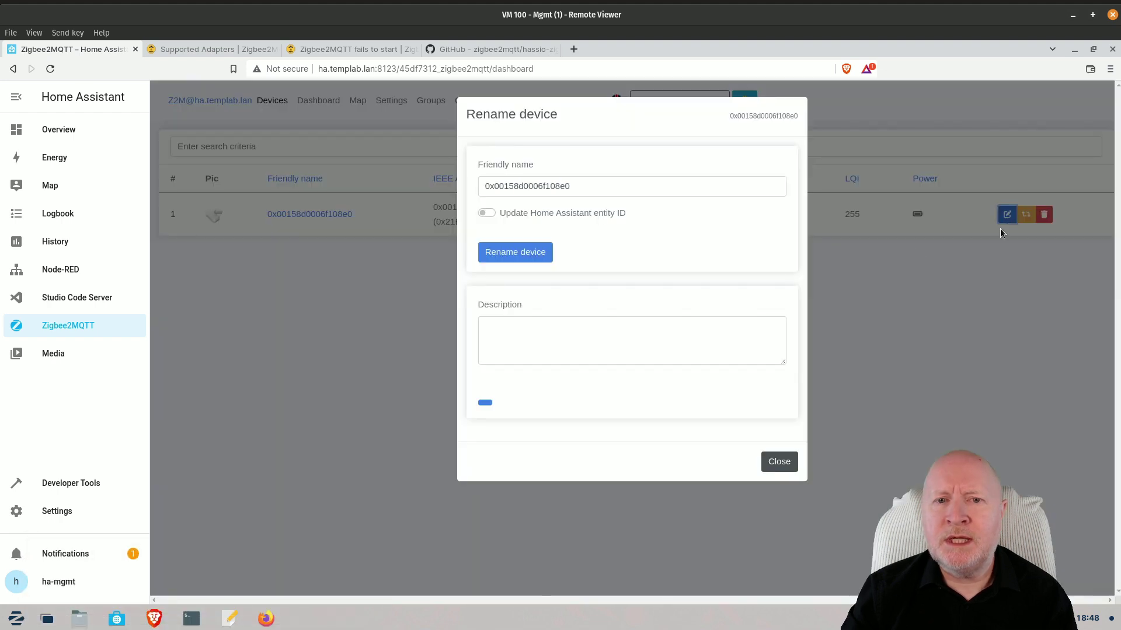
drag(616, 188, 390, 184)
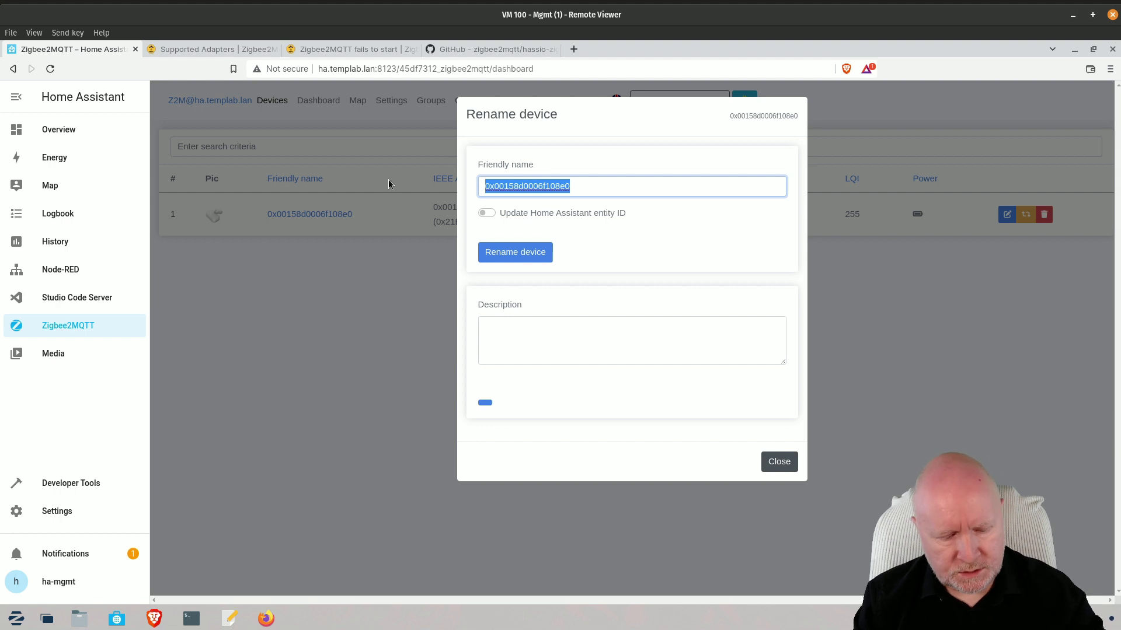
text(Door)
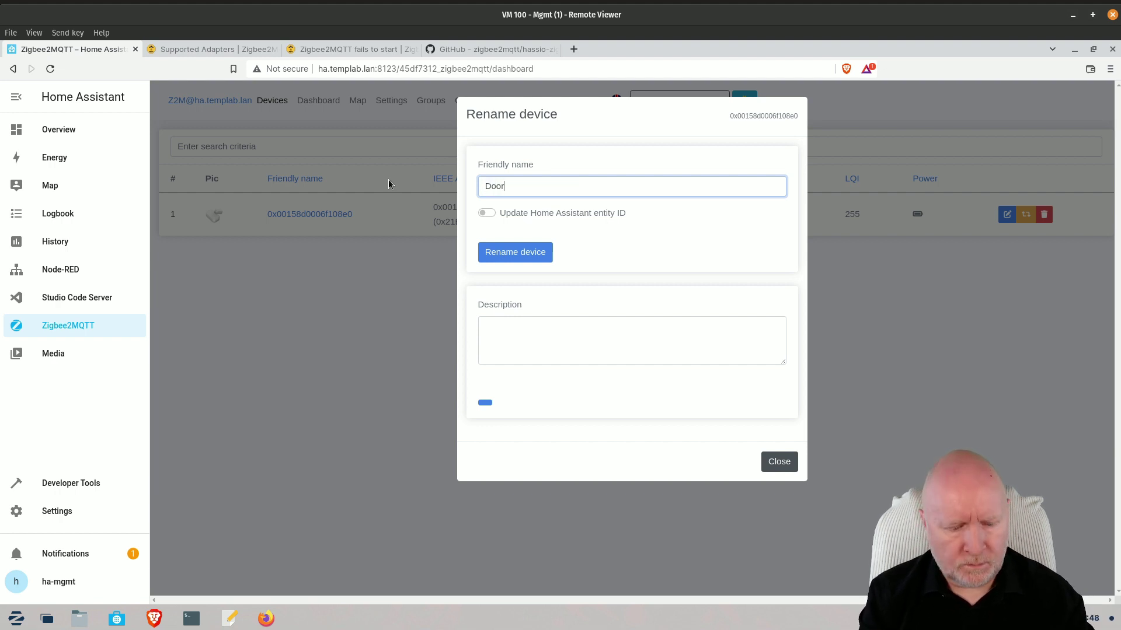
text(Sensor)
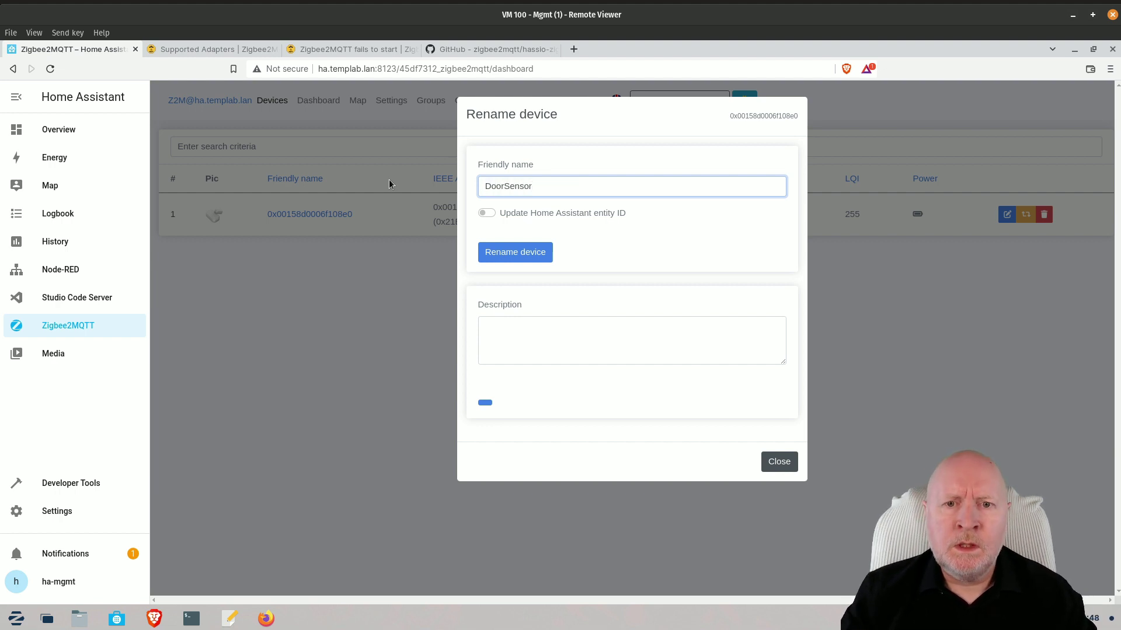
click(489, 213)
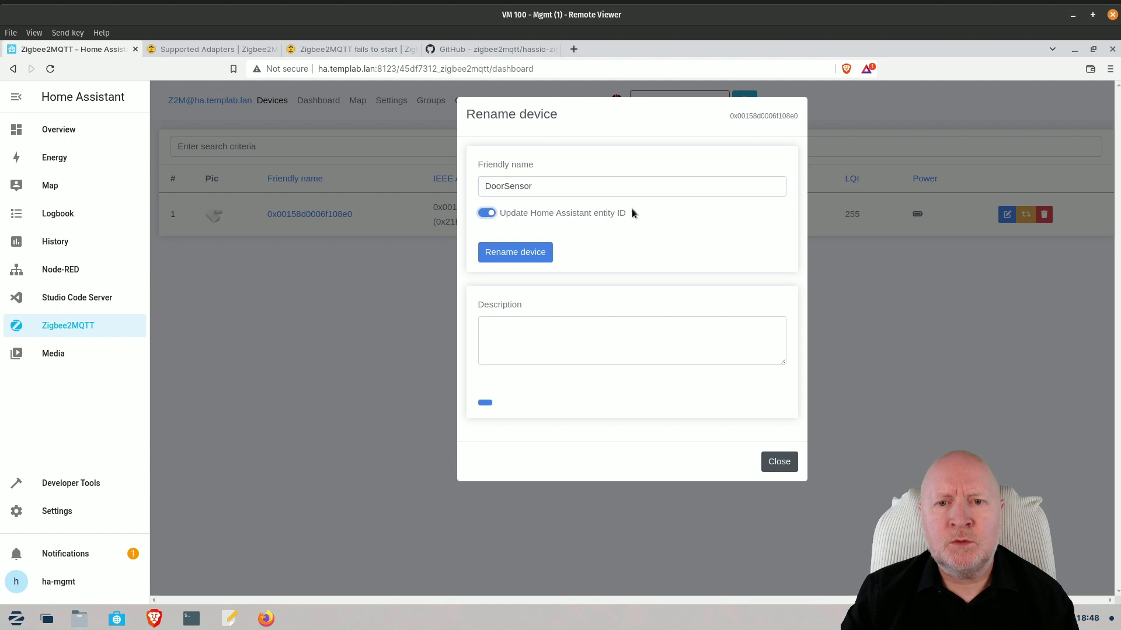
click(537, 254)
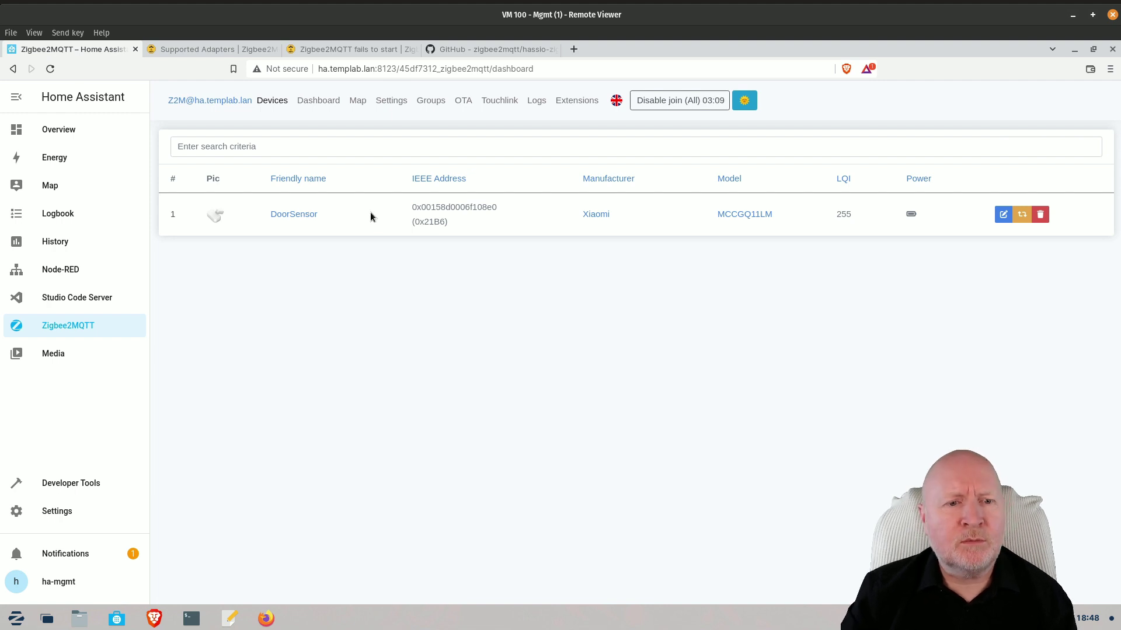
Step: Check the sensor's device page under the Mosquitto broker integration and its entities on the Overview dashboard
click(59, 513)
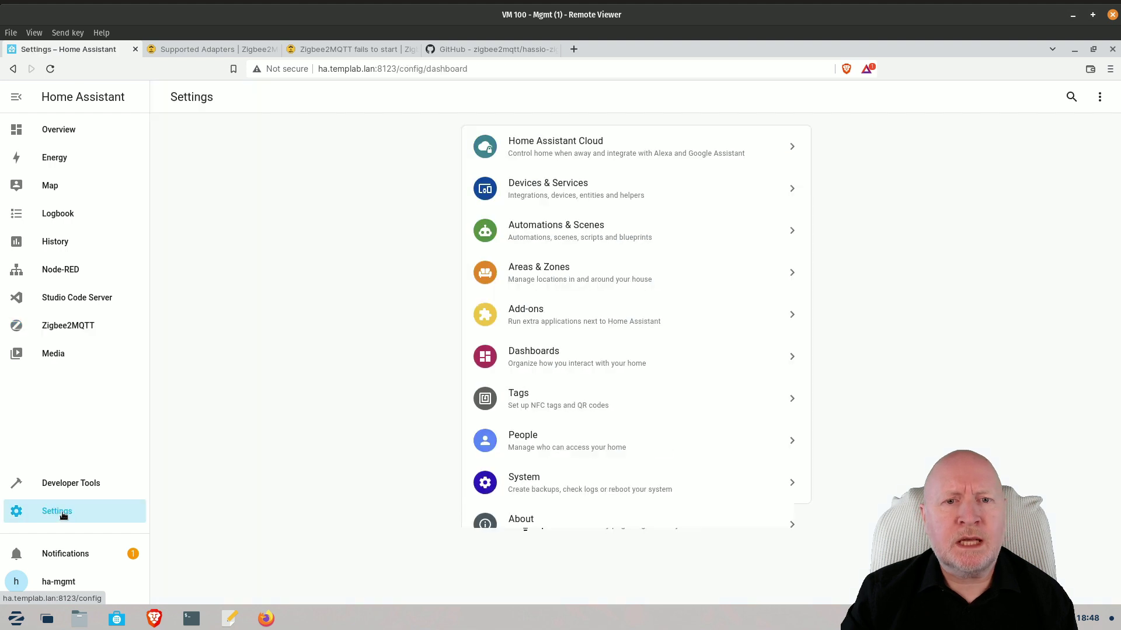
click(525, 199)
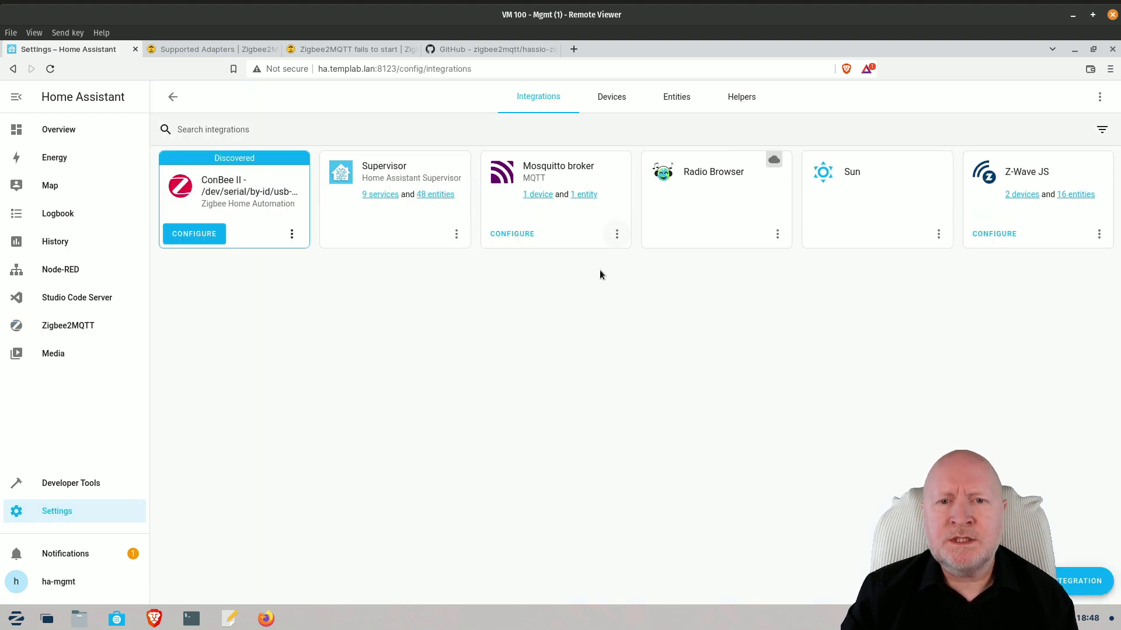
click(532, 196)
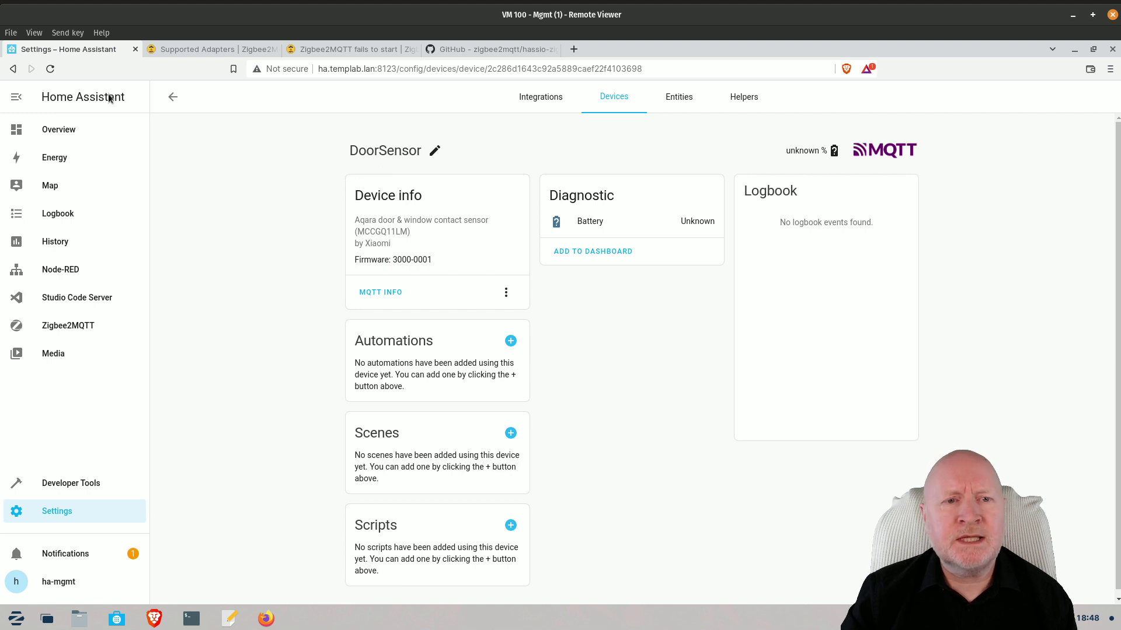
click(69, 133)
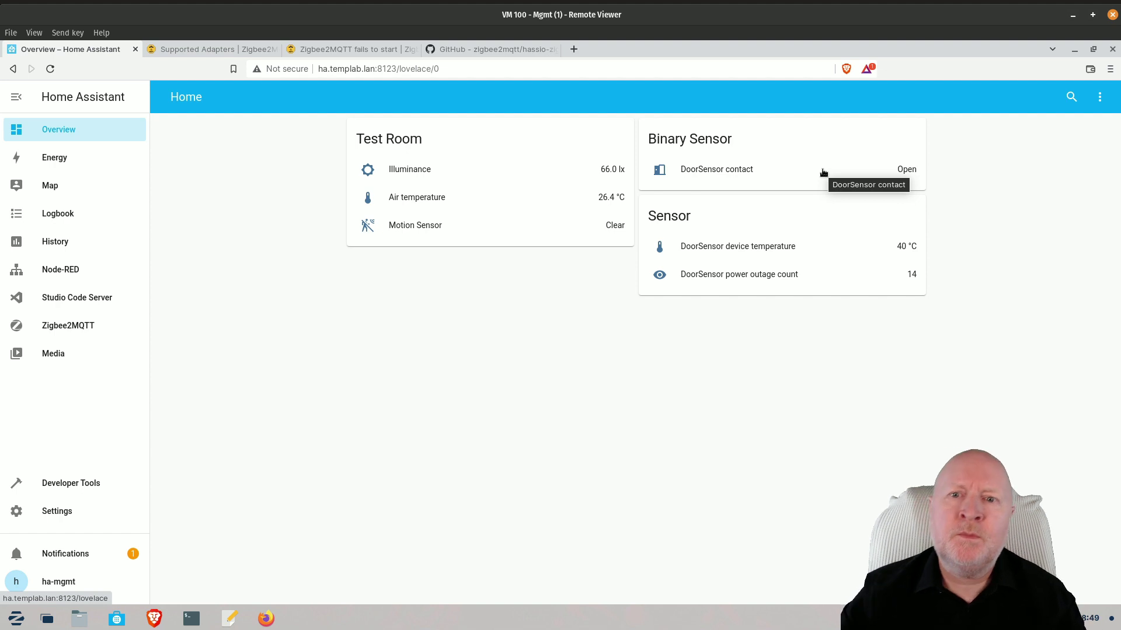
click(98, 511)
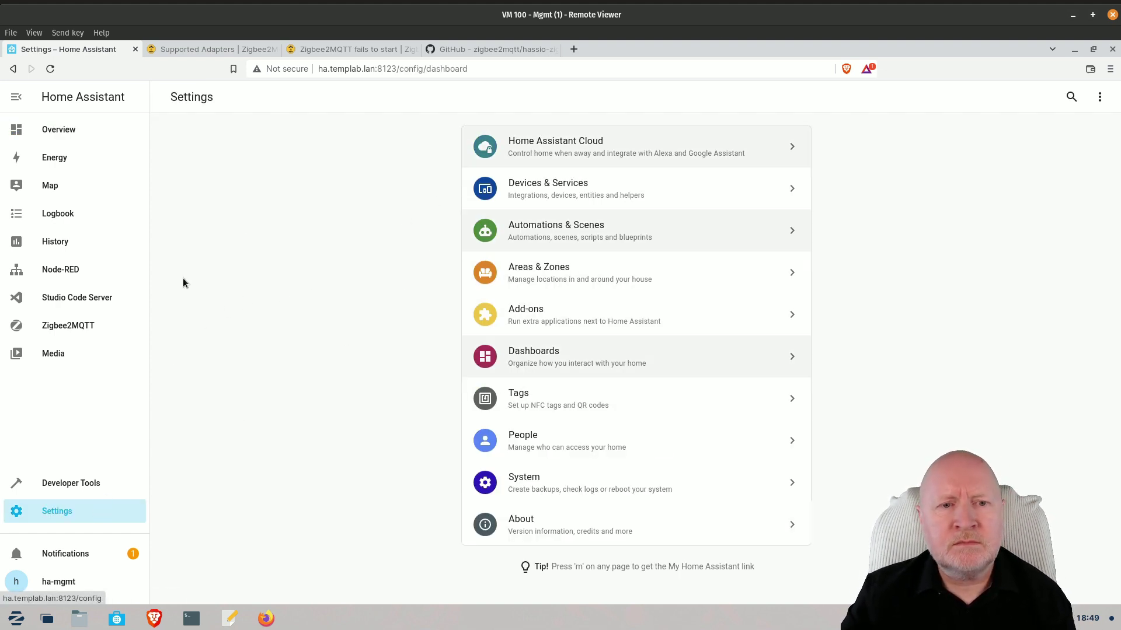
click(484, 309)
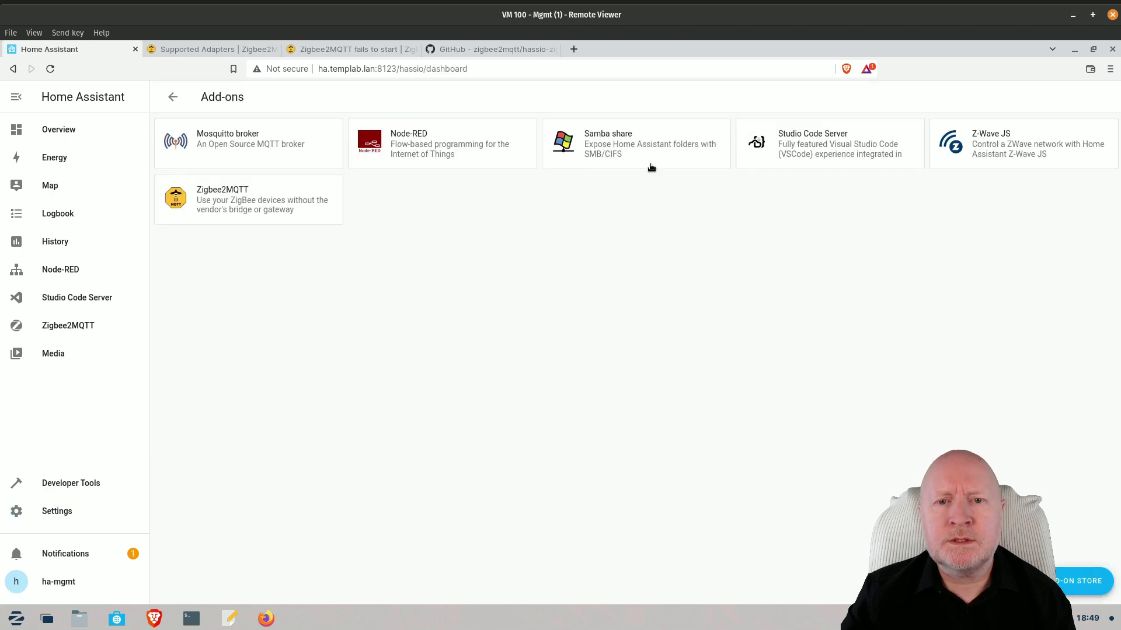
click(252, 147)
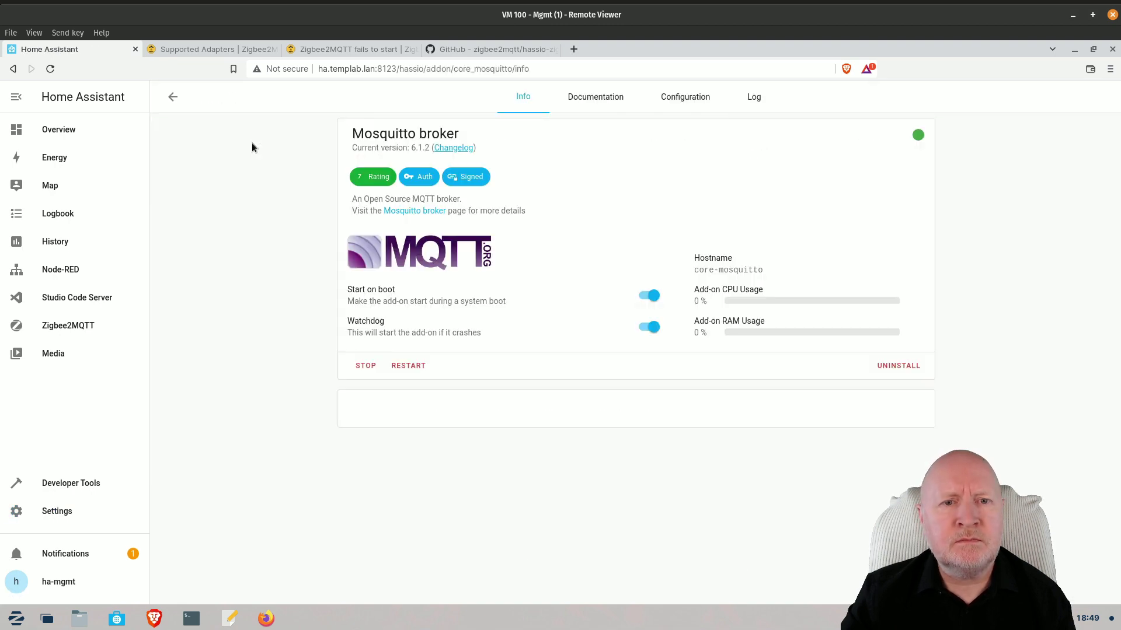
Step: Assign the DoorSensor device of the Mosquitto broker integration to the Test Room area
click(65, 518)
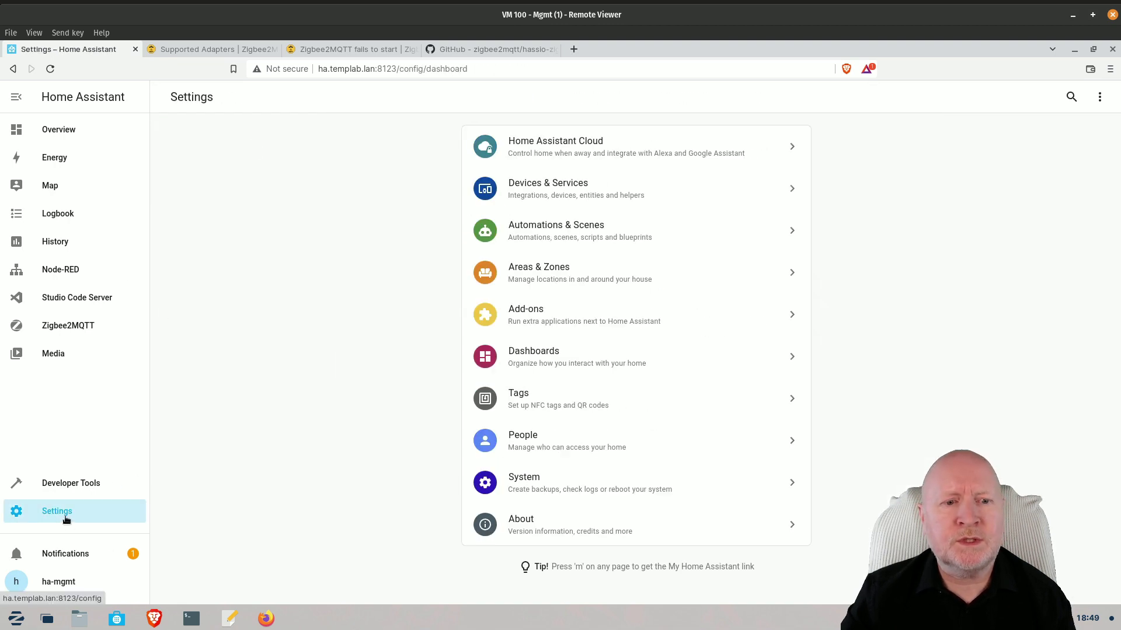
click(518, 189)
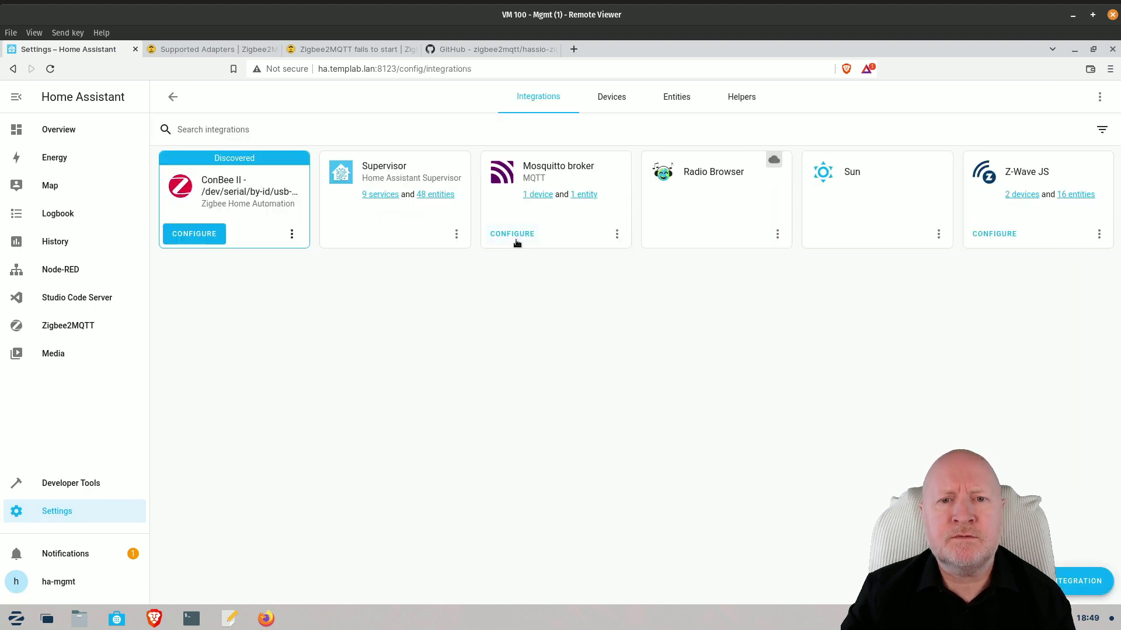
click(542, 194)
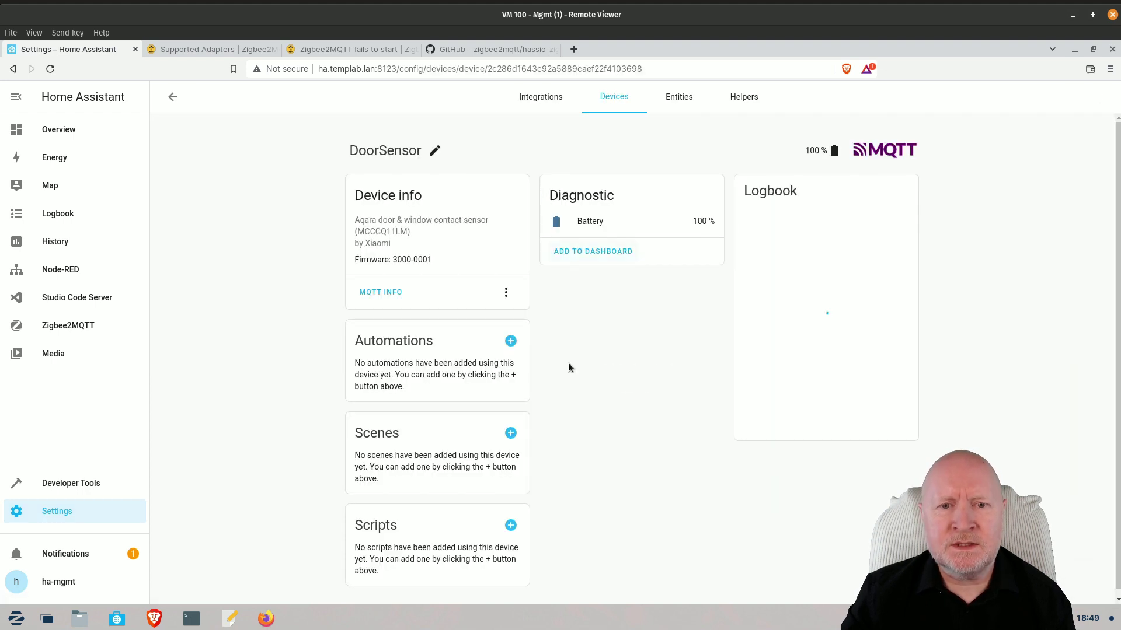
click(436, 151)
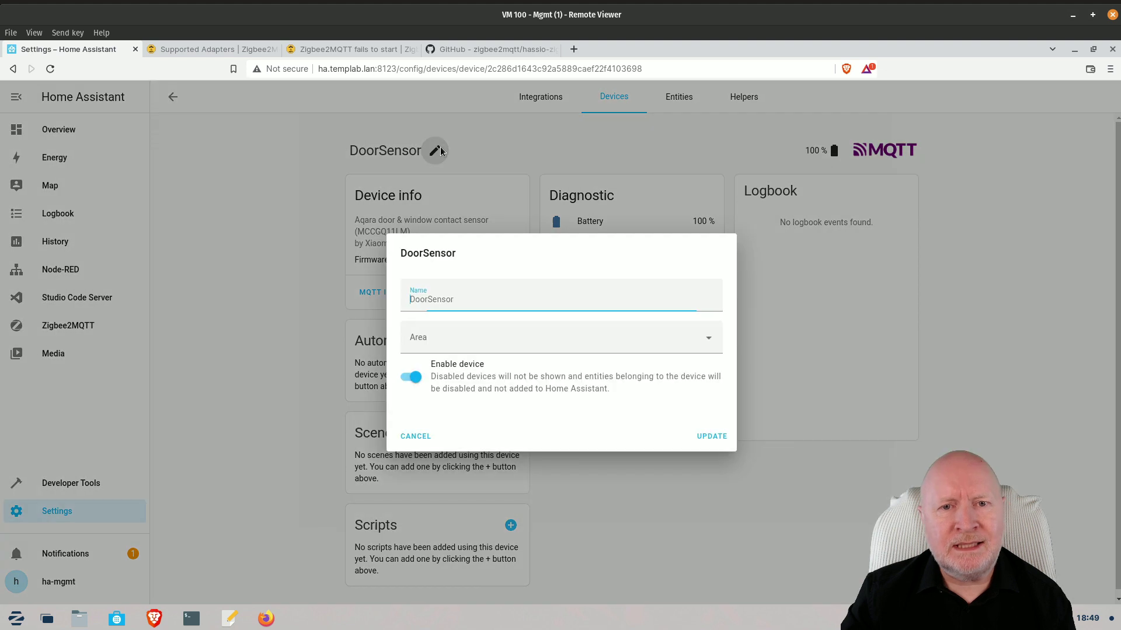
click(705, 341)
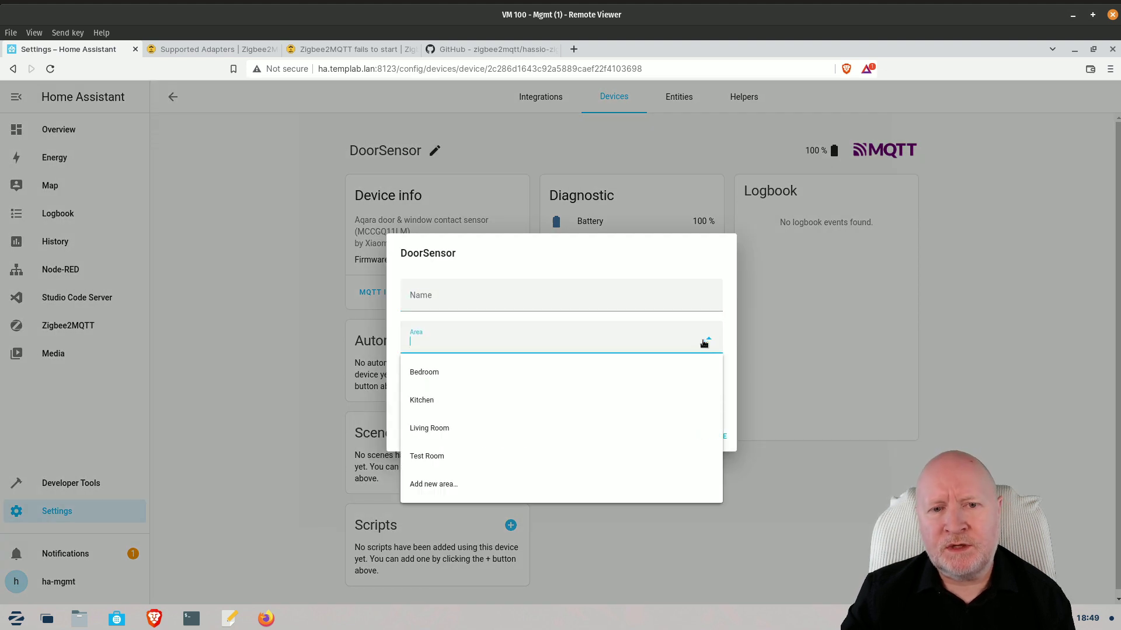
click(474, 461)
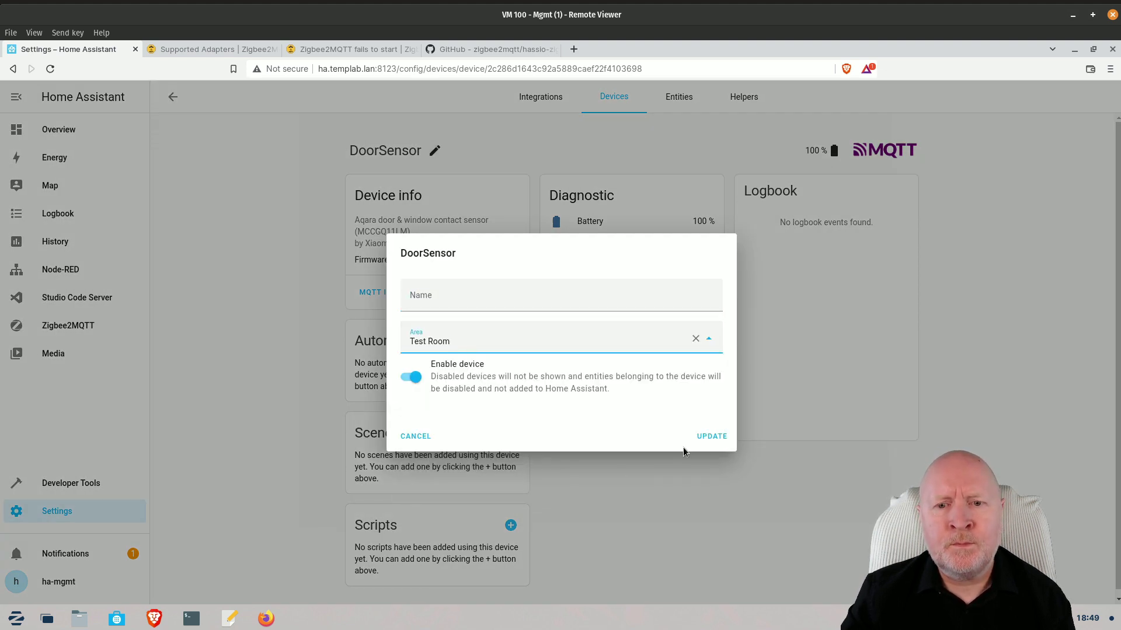
click(708, 436)
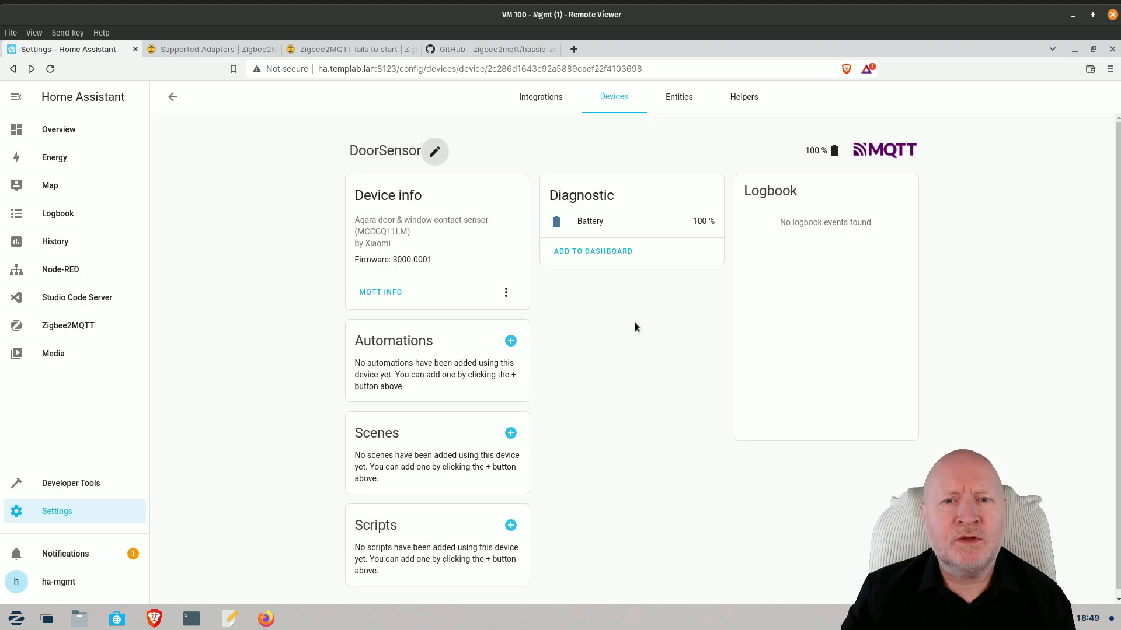
Step: Check DoorSensor's area assignment on its device page and its grouping on the Overview dashboard
click(72, 140)
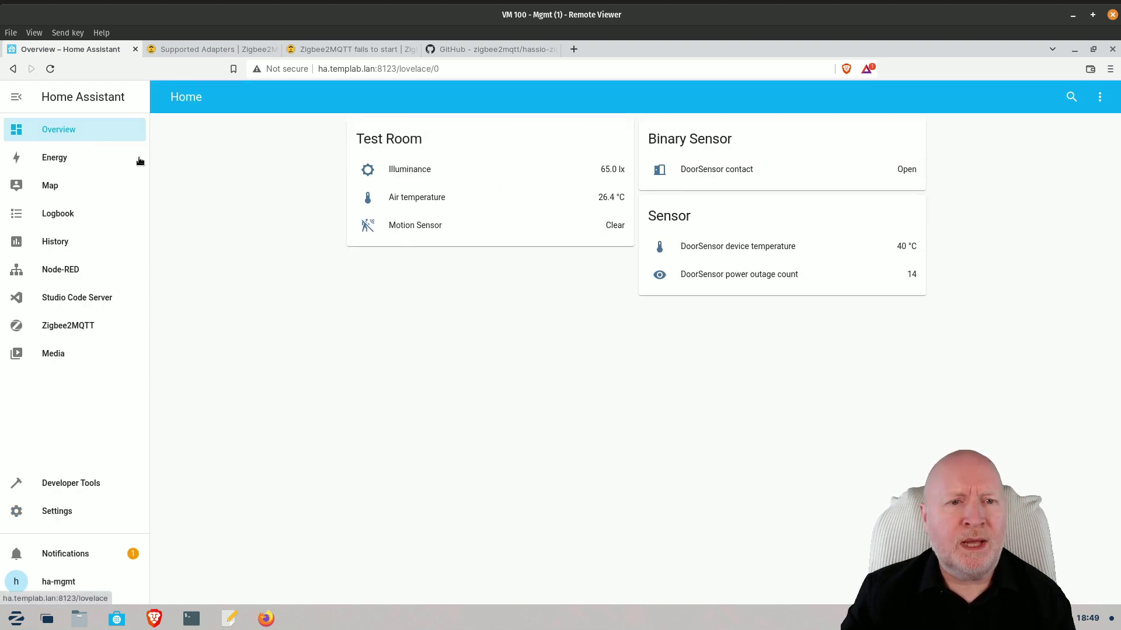
click(68, 512)
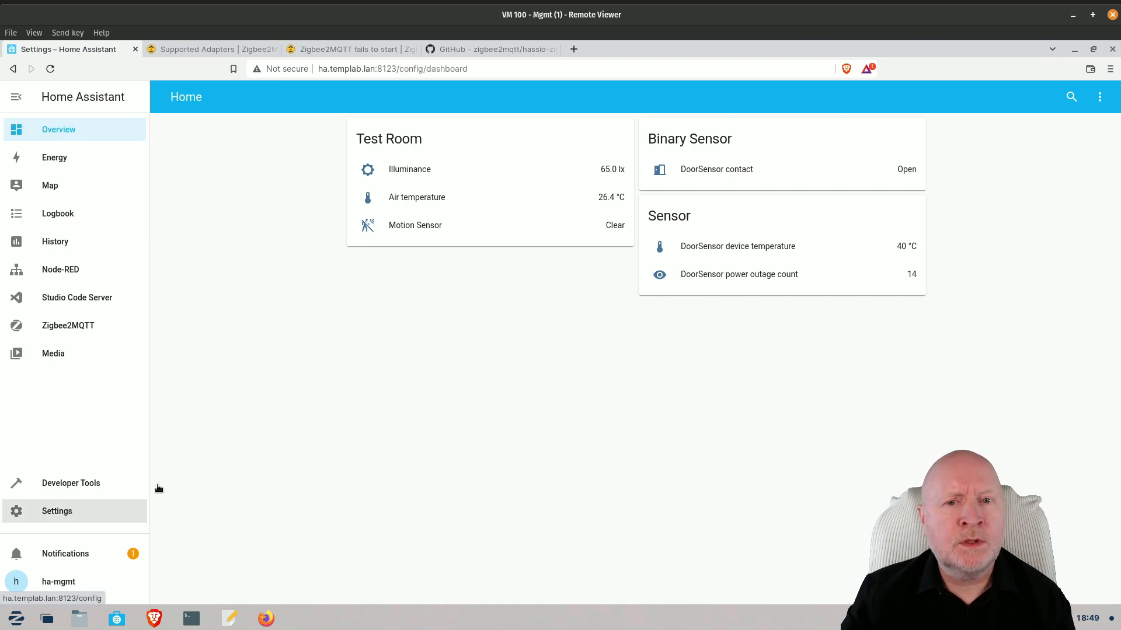
click(540, 198)
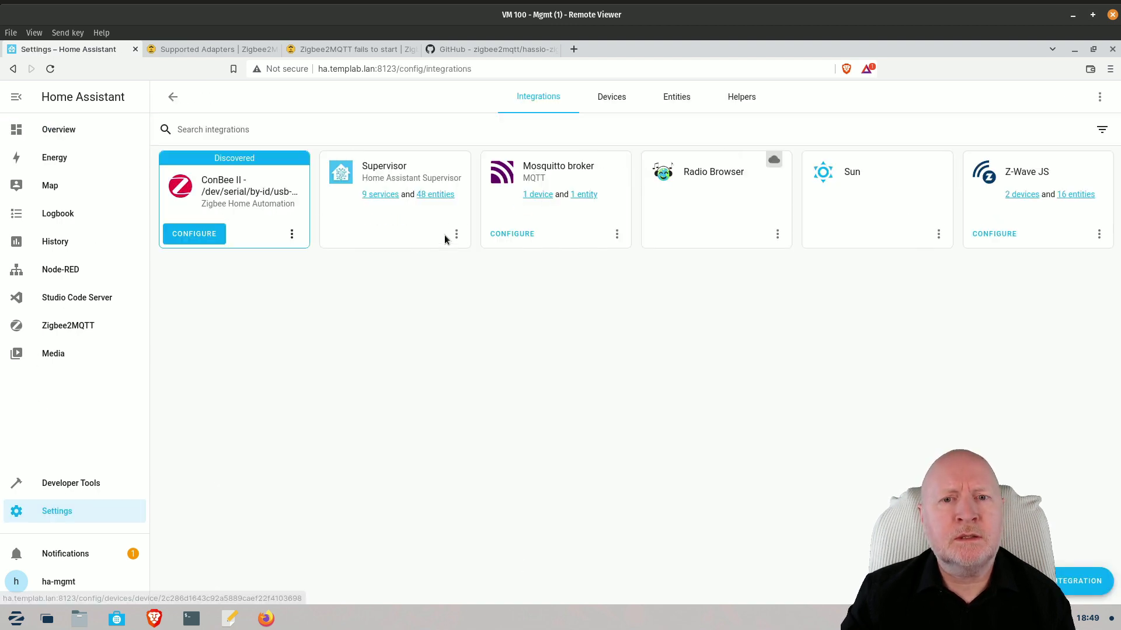
click(529, 196)
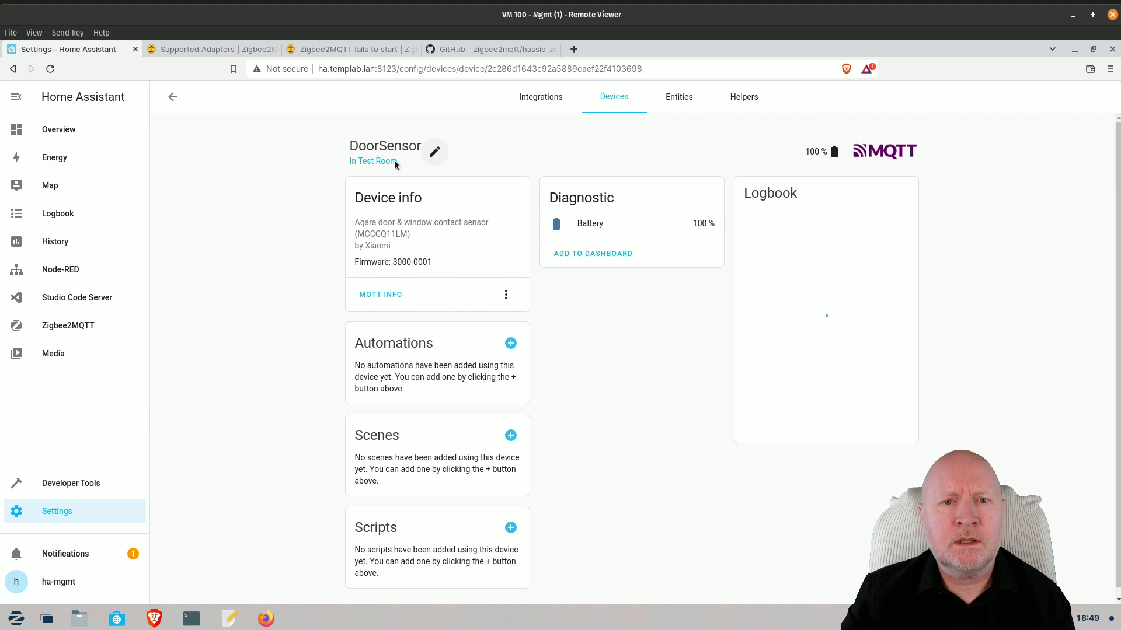
click(68, 131)
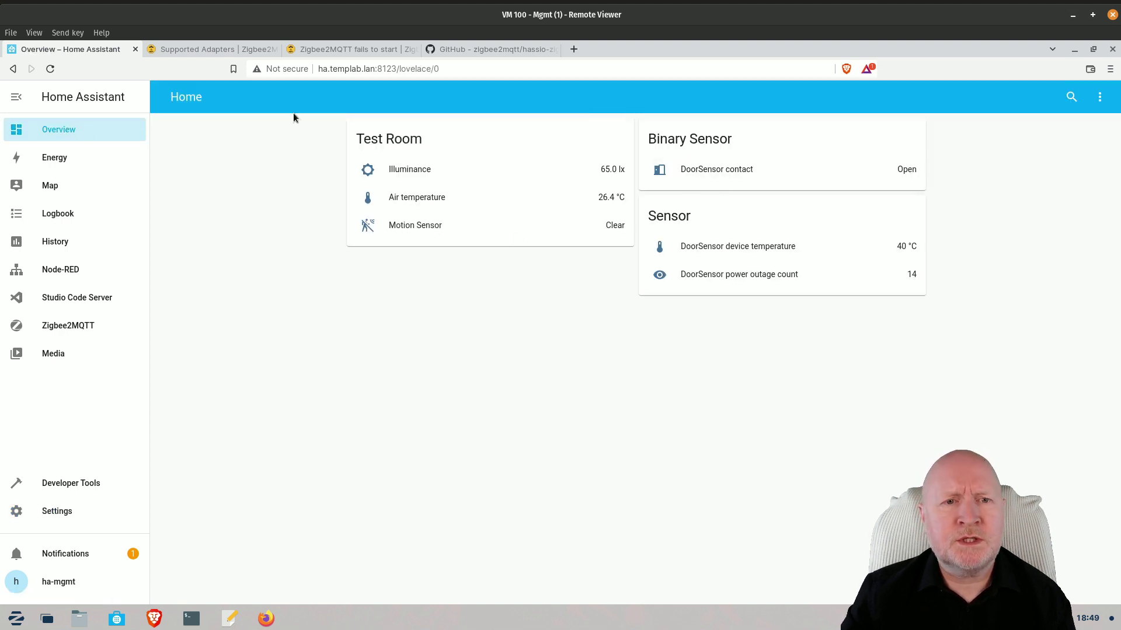
Step: Reload the Overview page and log back in to Home Assistant with the account's username and password
click(50, 69)
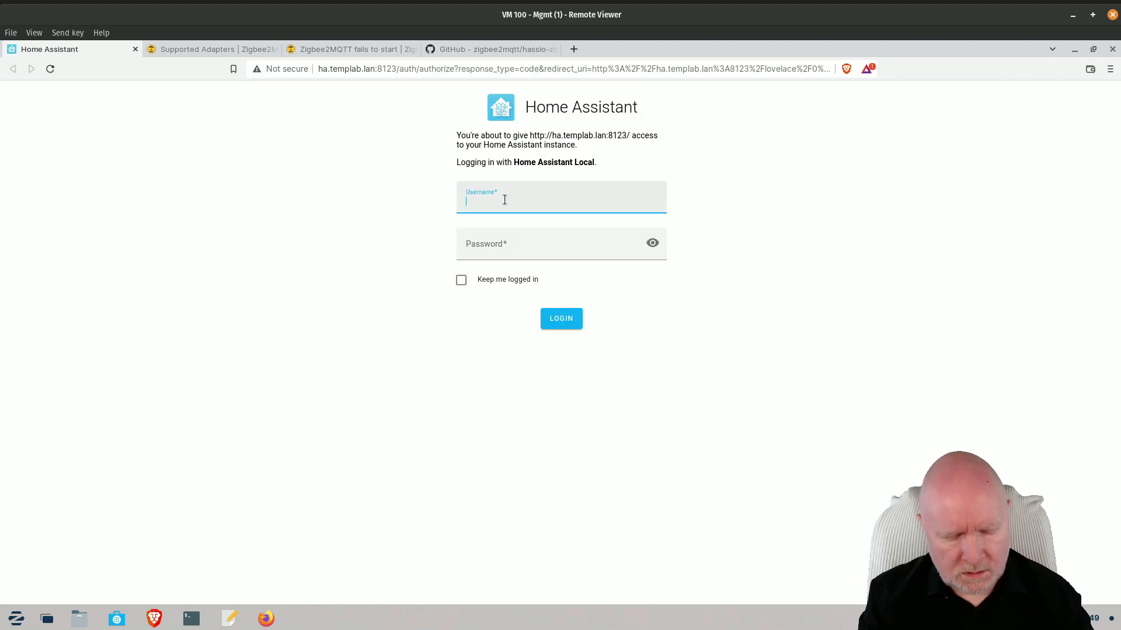
text(ha-mgmt)
key(Tab)
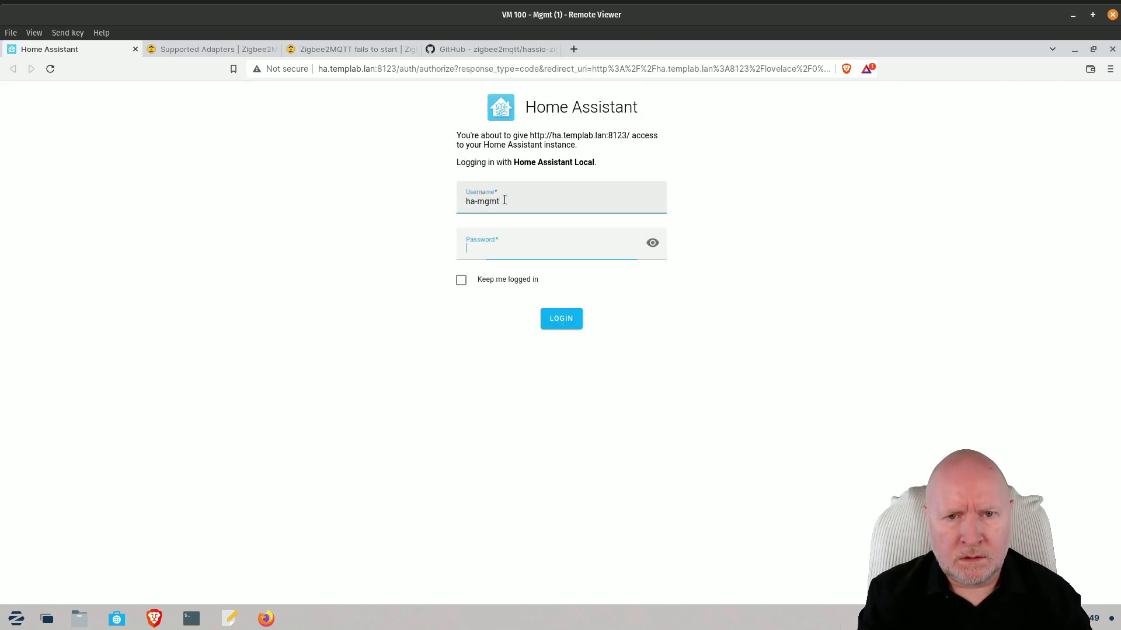
text(••••)
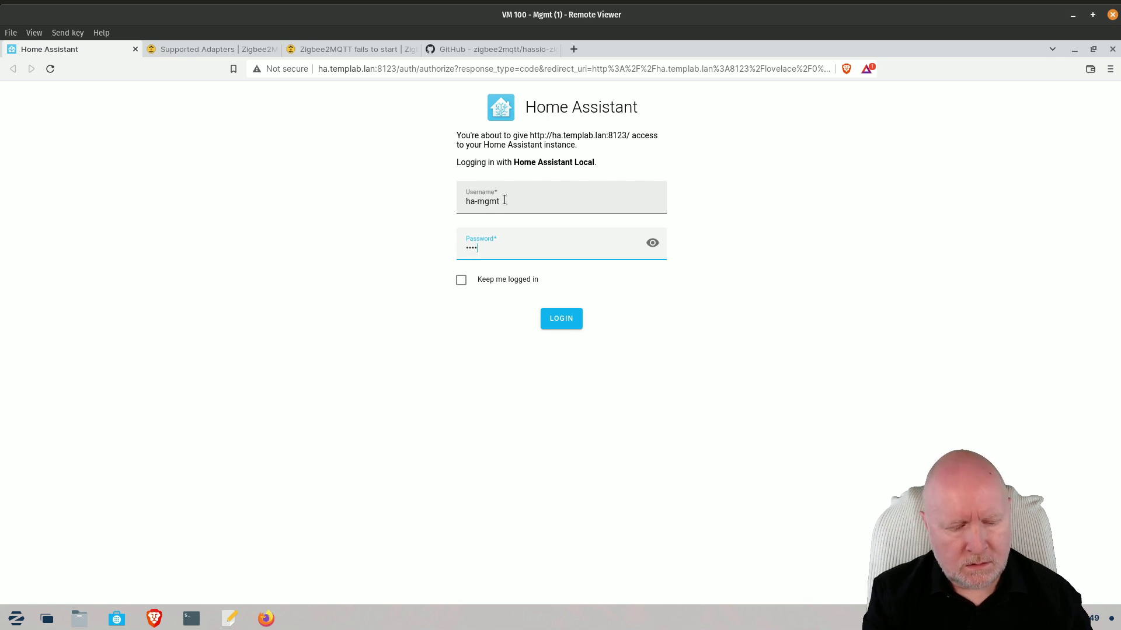
text(•••)
key(Return)
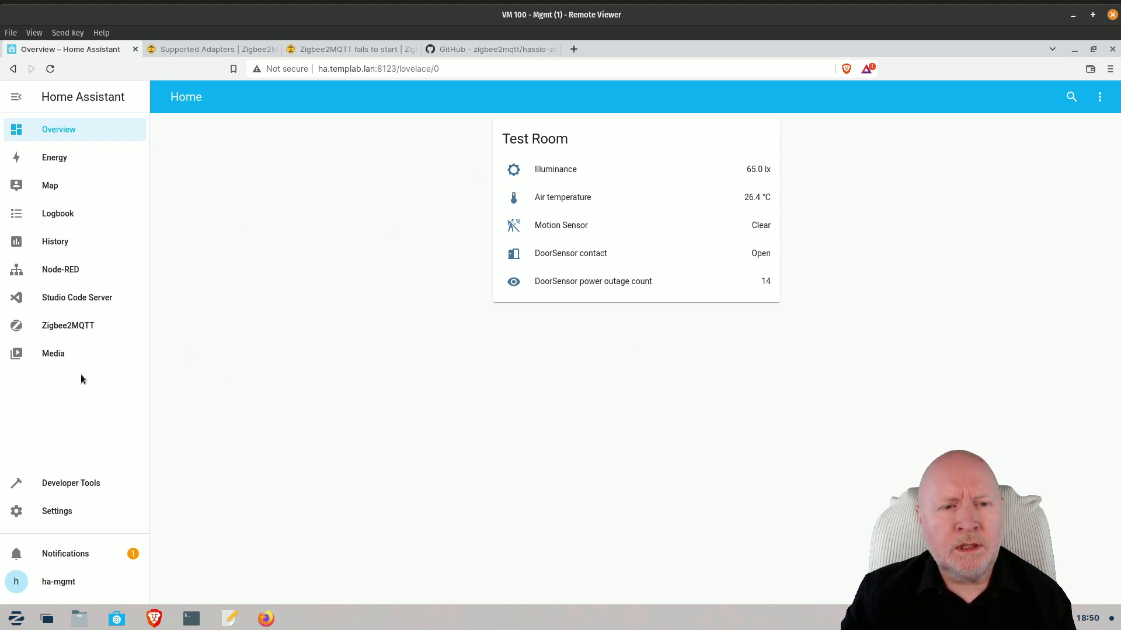
Step: Review DoorSensor's sensors, diagnostics and logbook on its device page, and return to the integrations overview
click(54, 510)
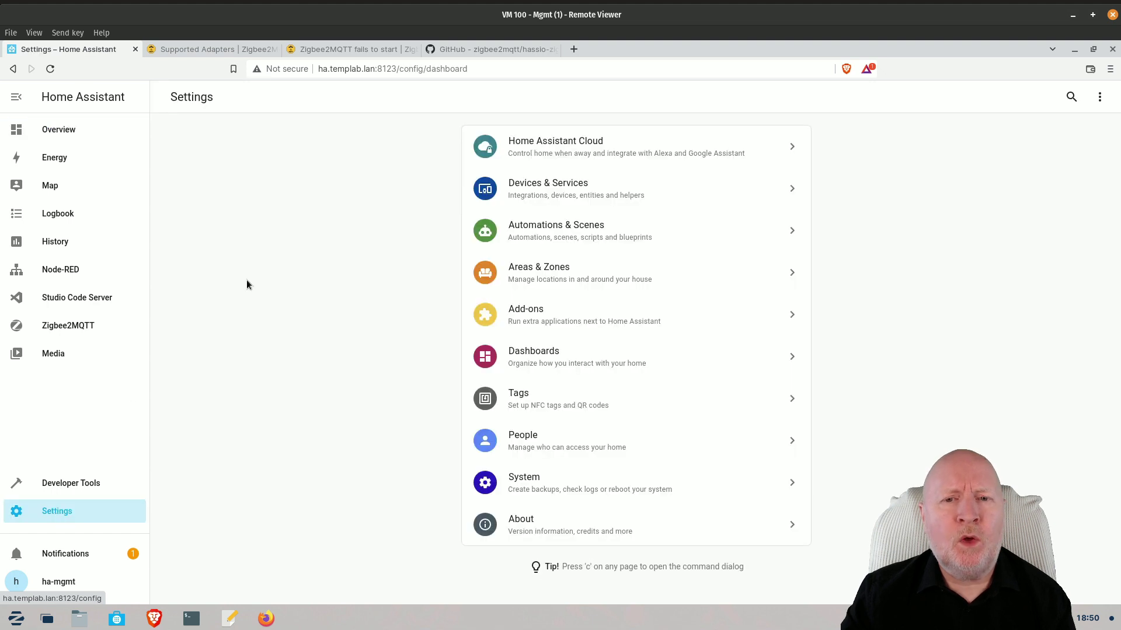
click(567, 192)
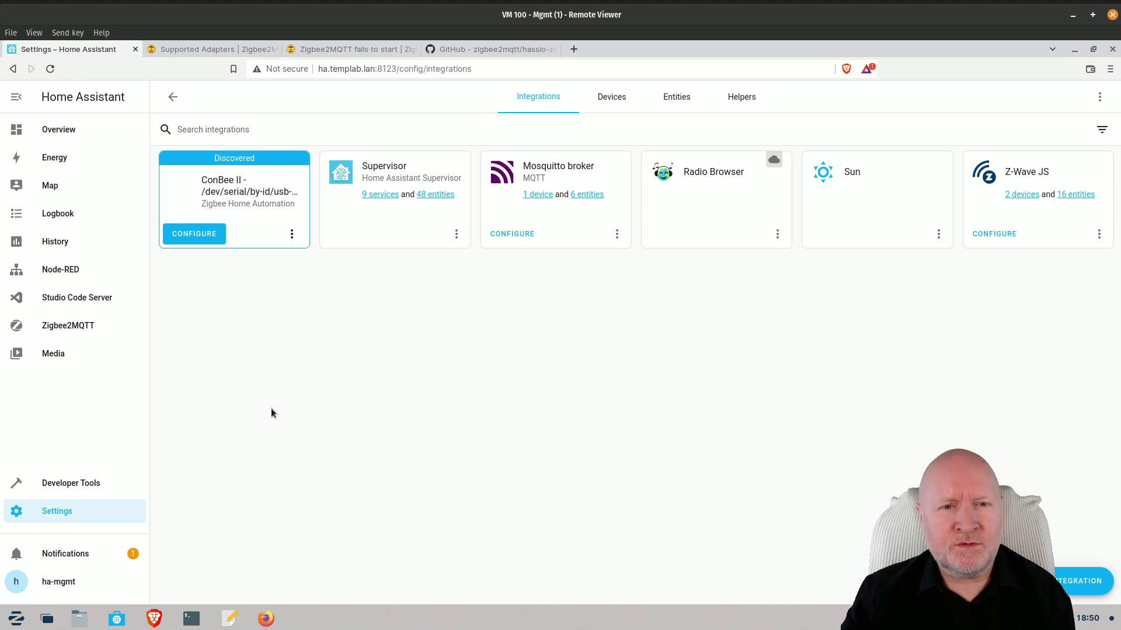
click(543, 196)
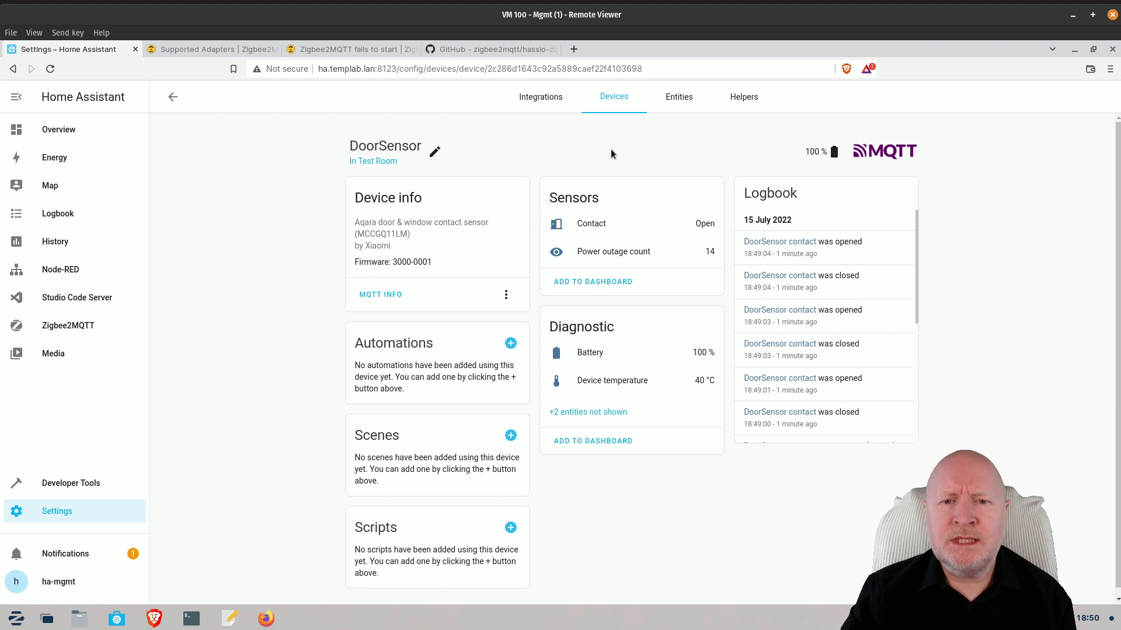
click(539, 97)
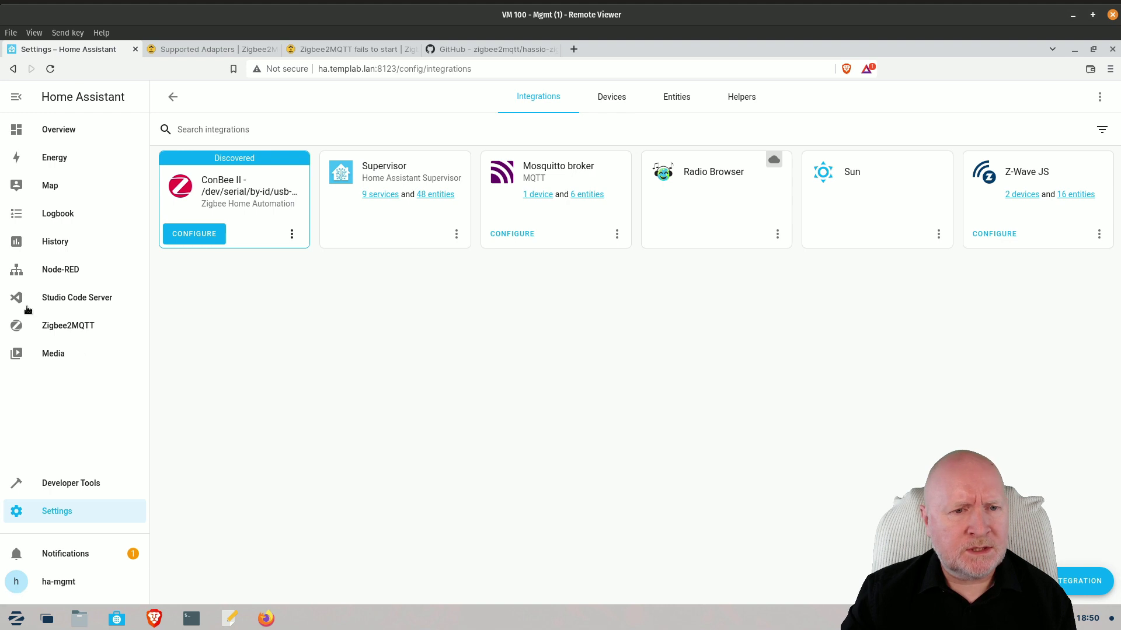
Step: Inspect DoorSensor's rename options in the Zigbee2MQTT device list and leave them without making changes
click(51, 327)
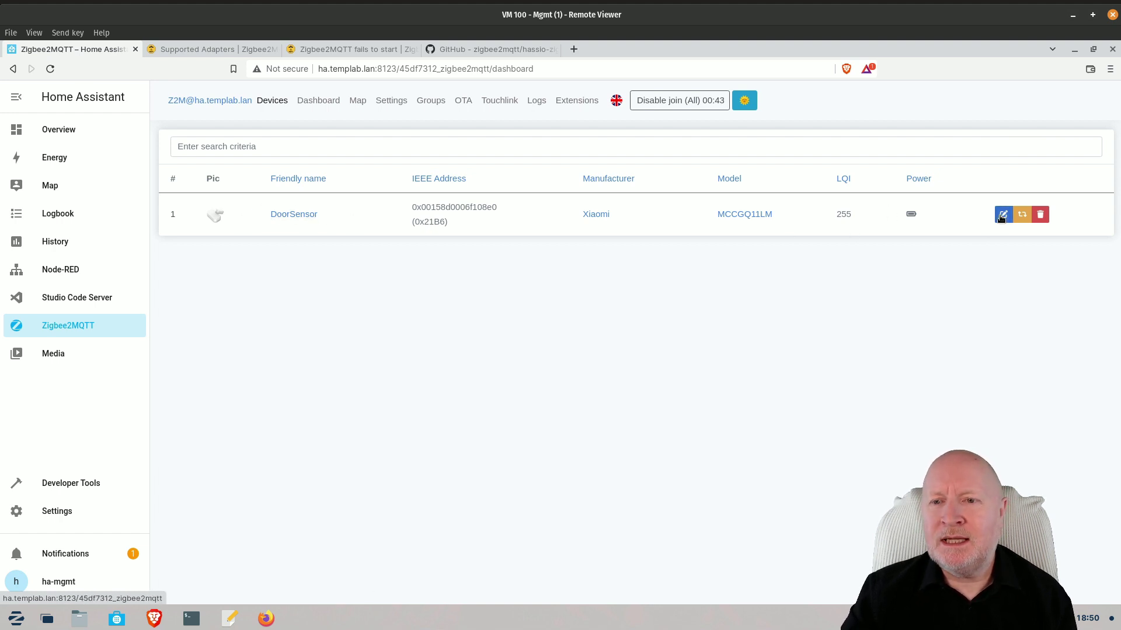
click(1022, 214)
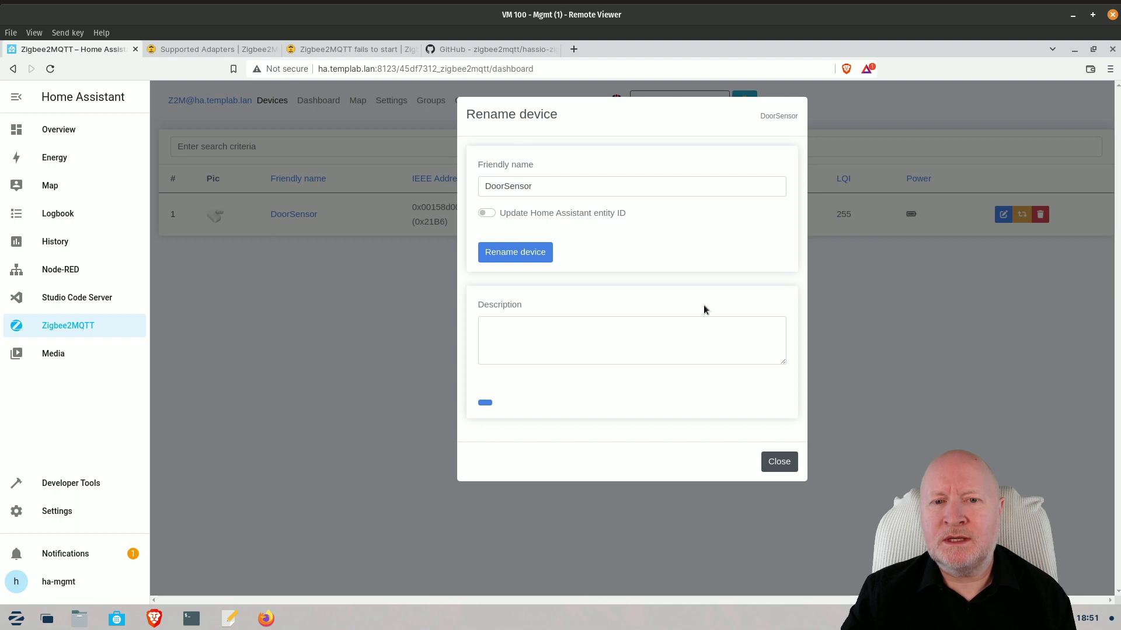
click(784, 465)
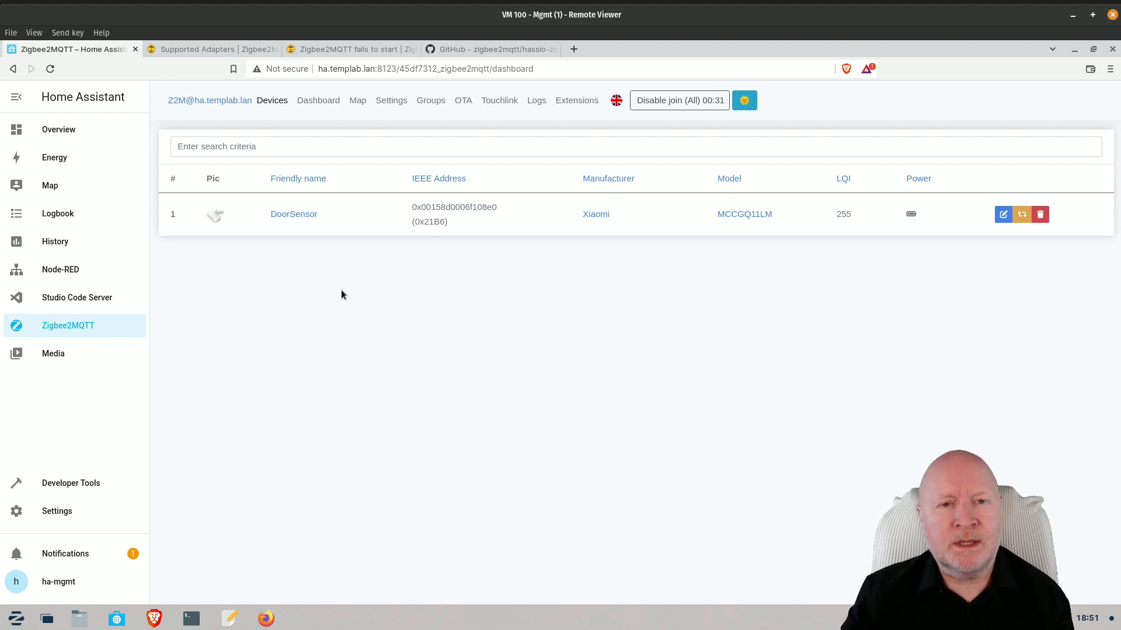
Step: View DoorSensor's readings on the Zigbee2MQTT dashboard and load the Zigbee network map
click(321, 106)
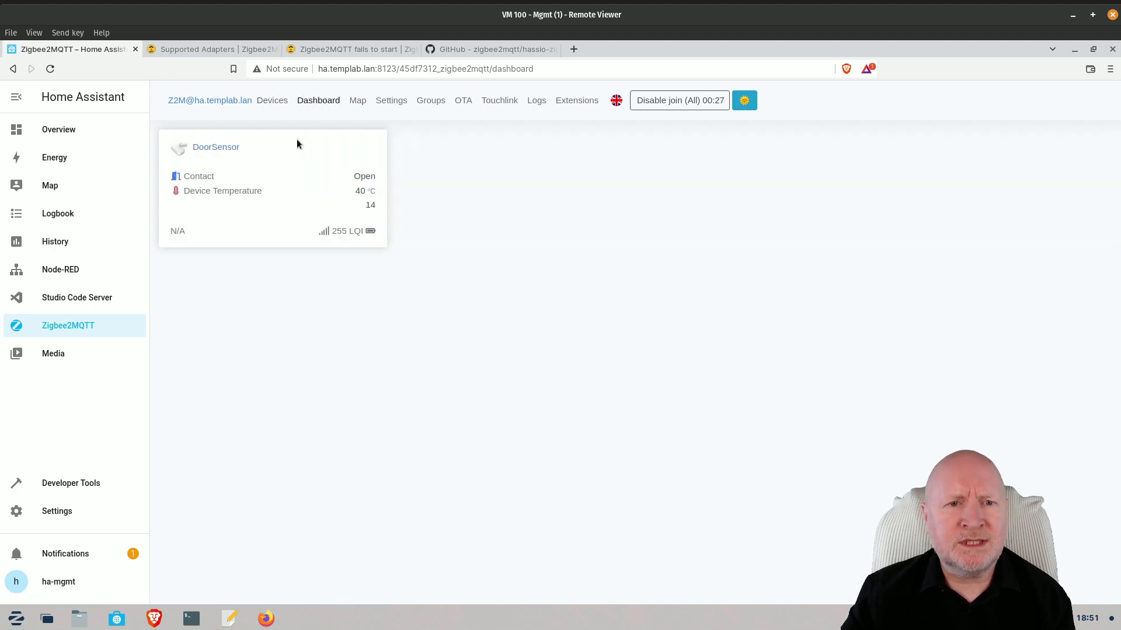
click(358, 104)
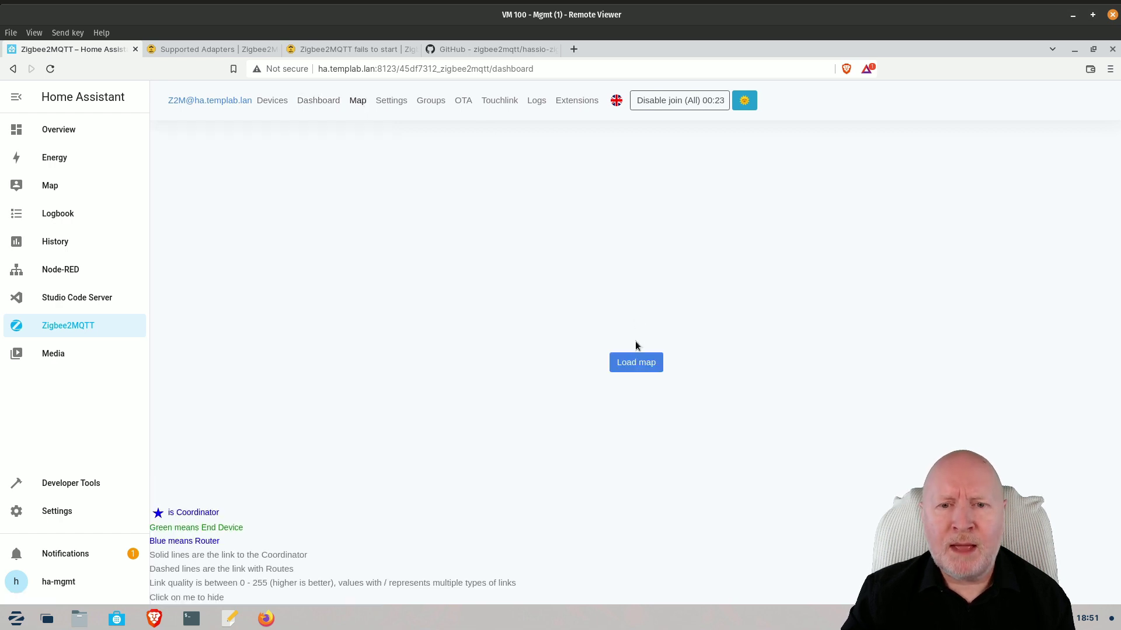
click(634, 362)
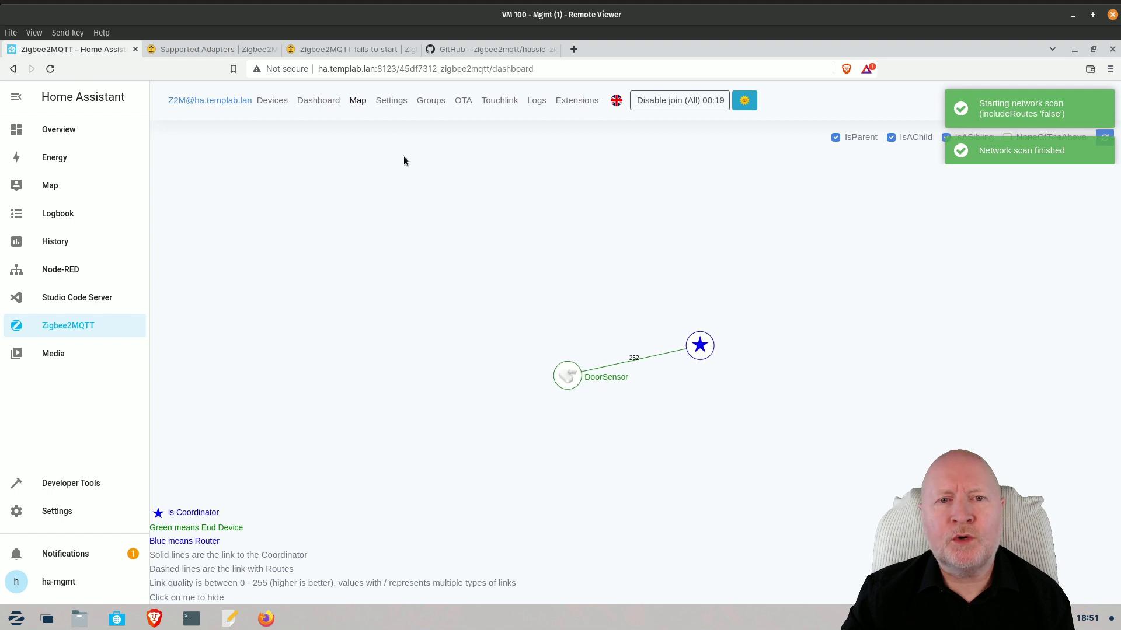
Step: Review the main settings and maintenance tools of Zigbee2MQTT, and return to its device list
click(392, 105)
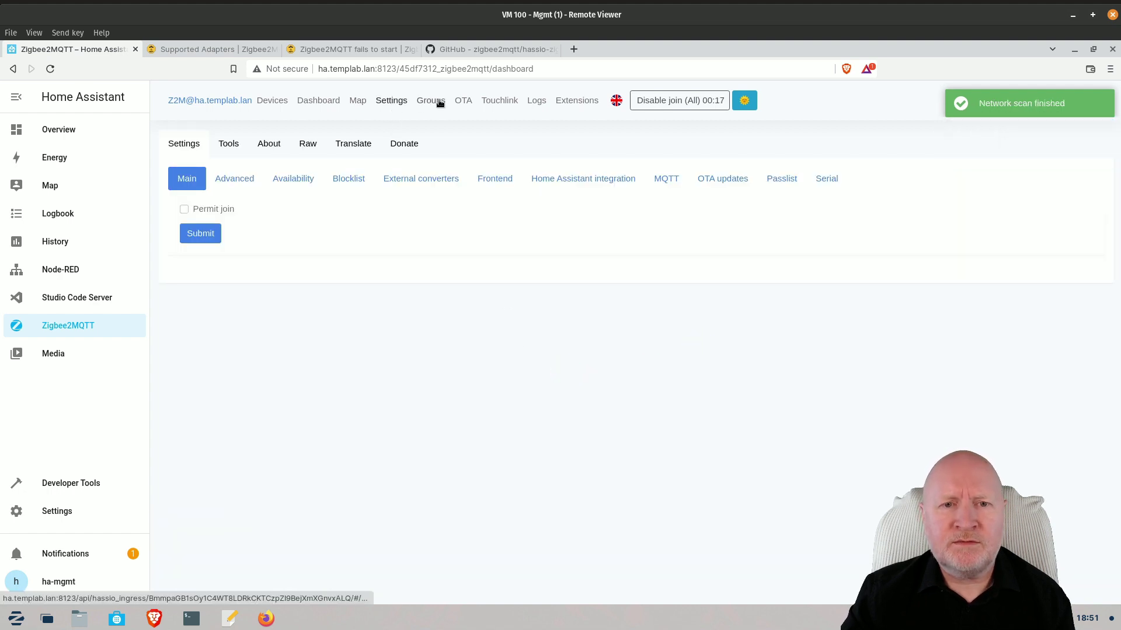
click(228, 150)
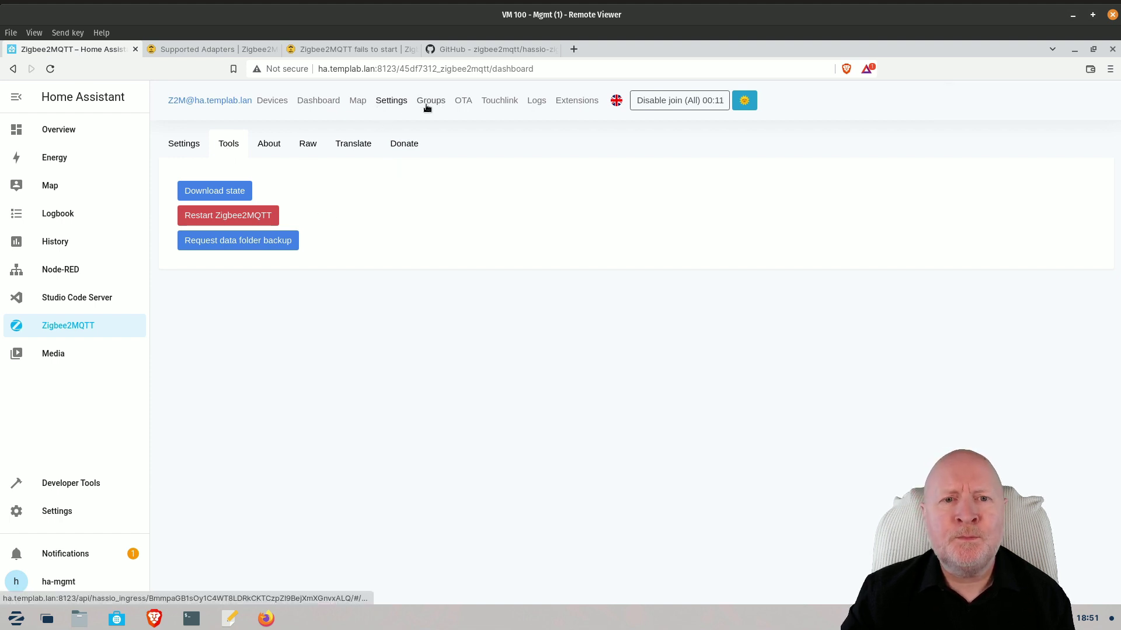
click(282, 105)
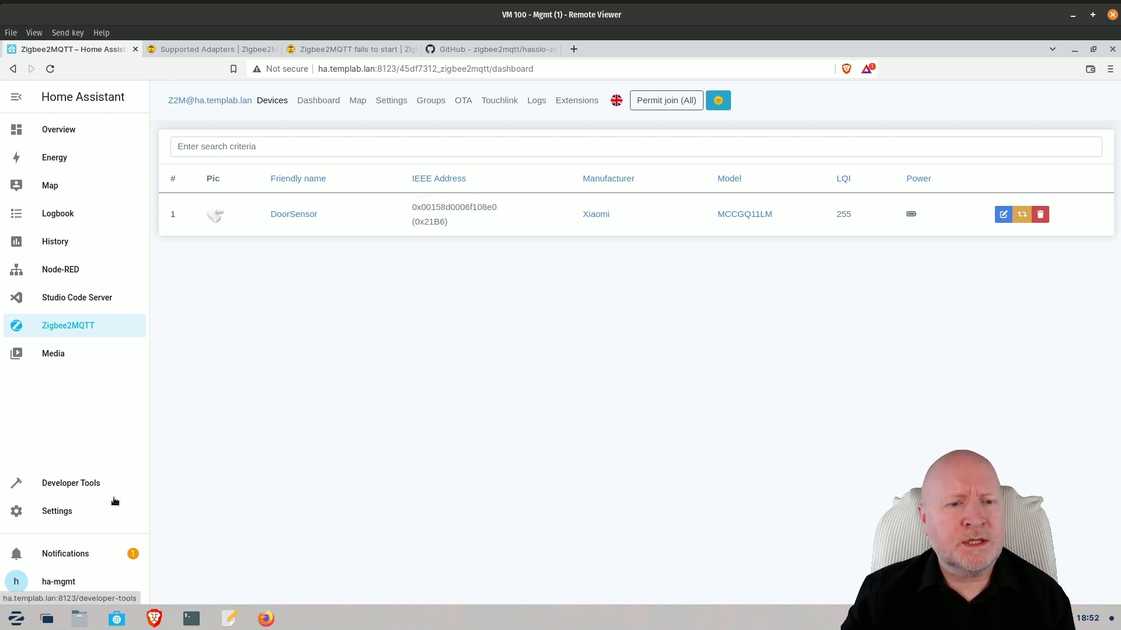
Step: Follow the new-devices notification to the integrations overview, and go back to the Zigbee2MQTT device list
click(83, 555)
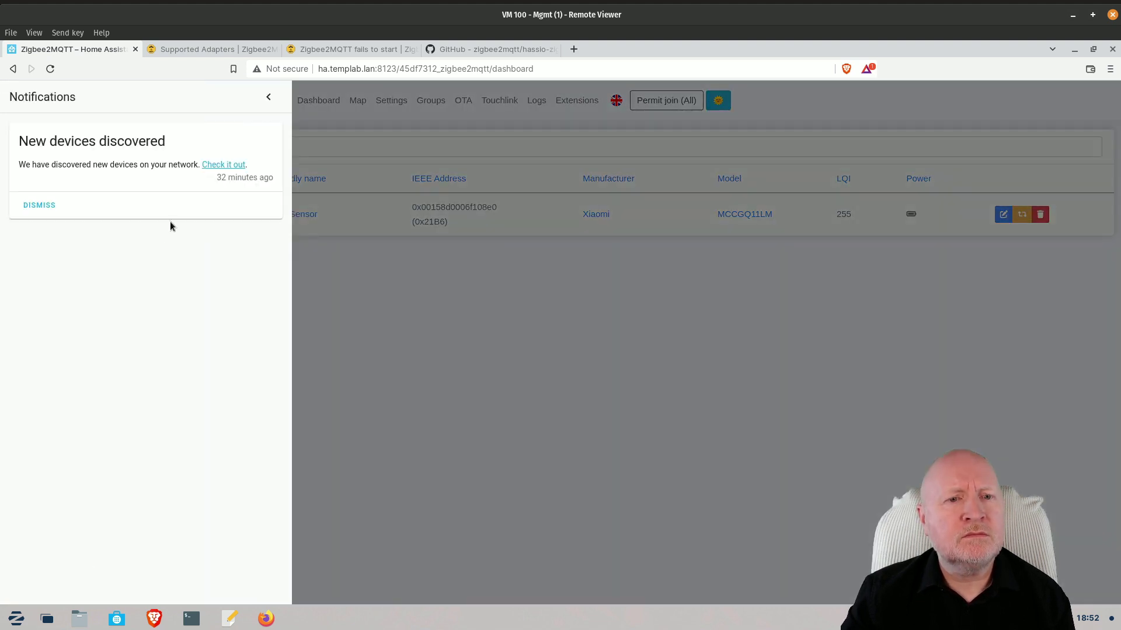
click(227, 166)
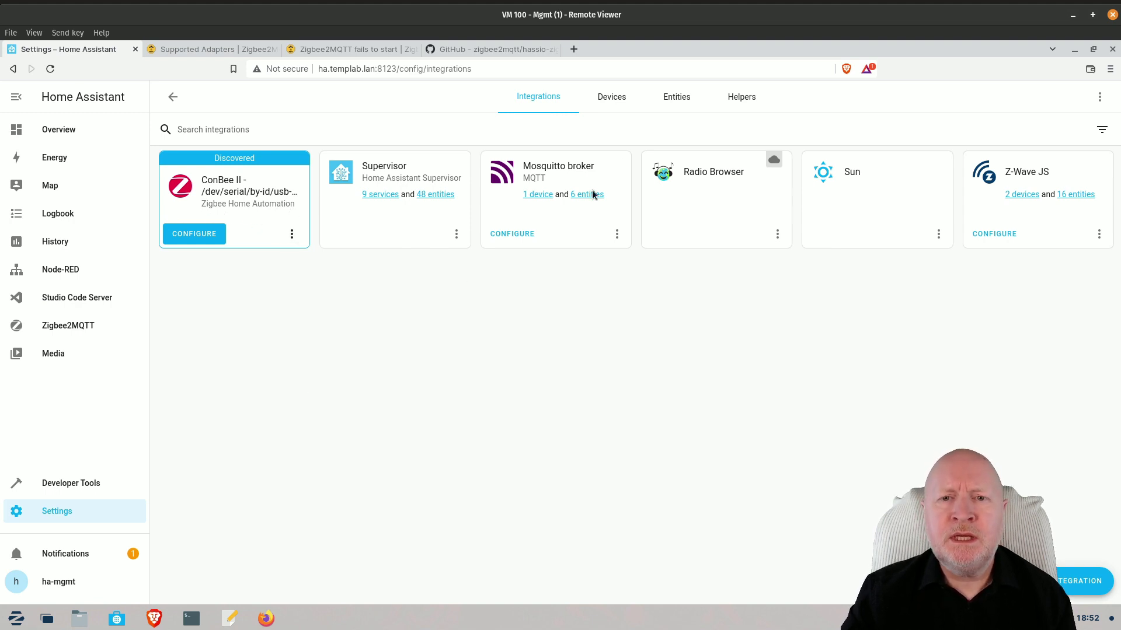
click(62, 332)
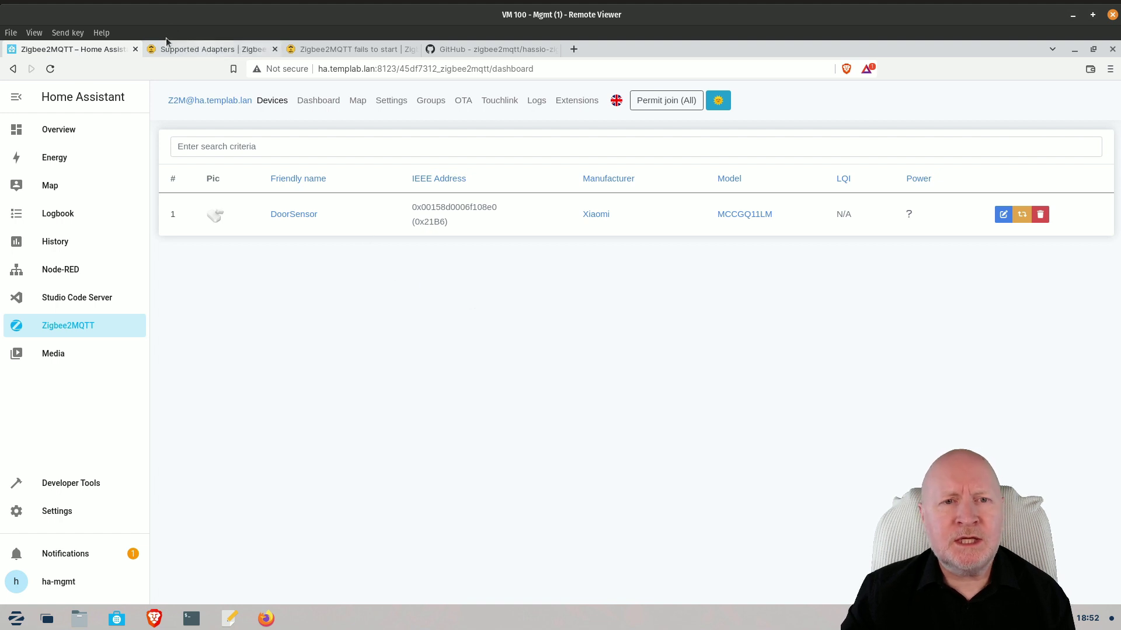
Step: Look through the supported devices list on the Zigbee2MQTT website and return to Home Assistant
click(184, 48)
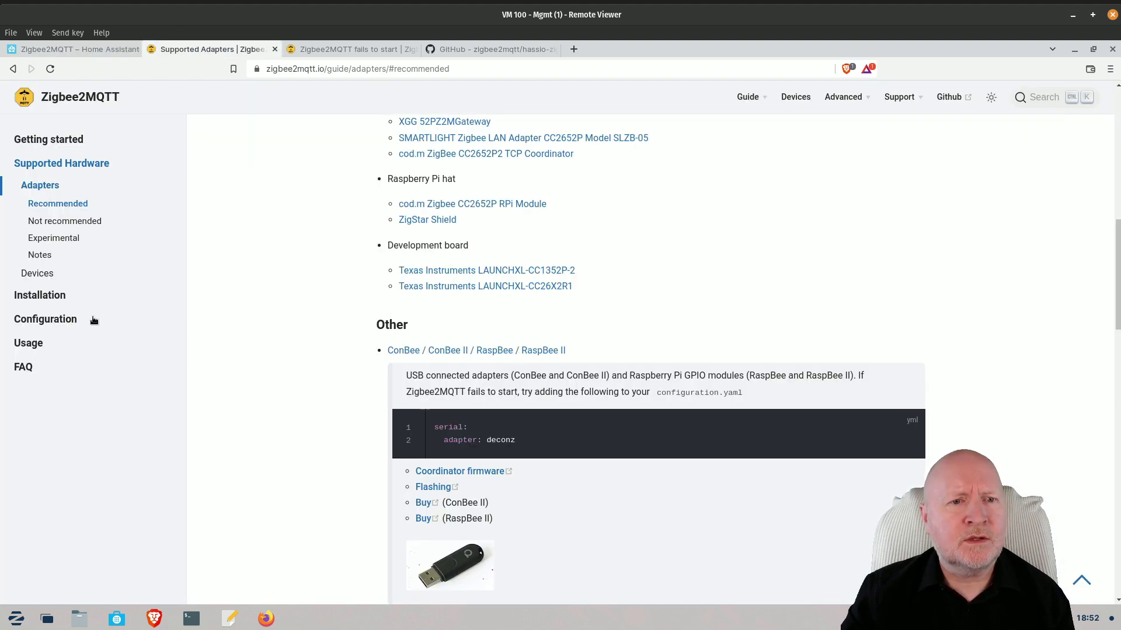
click(37, 276)
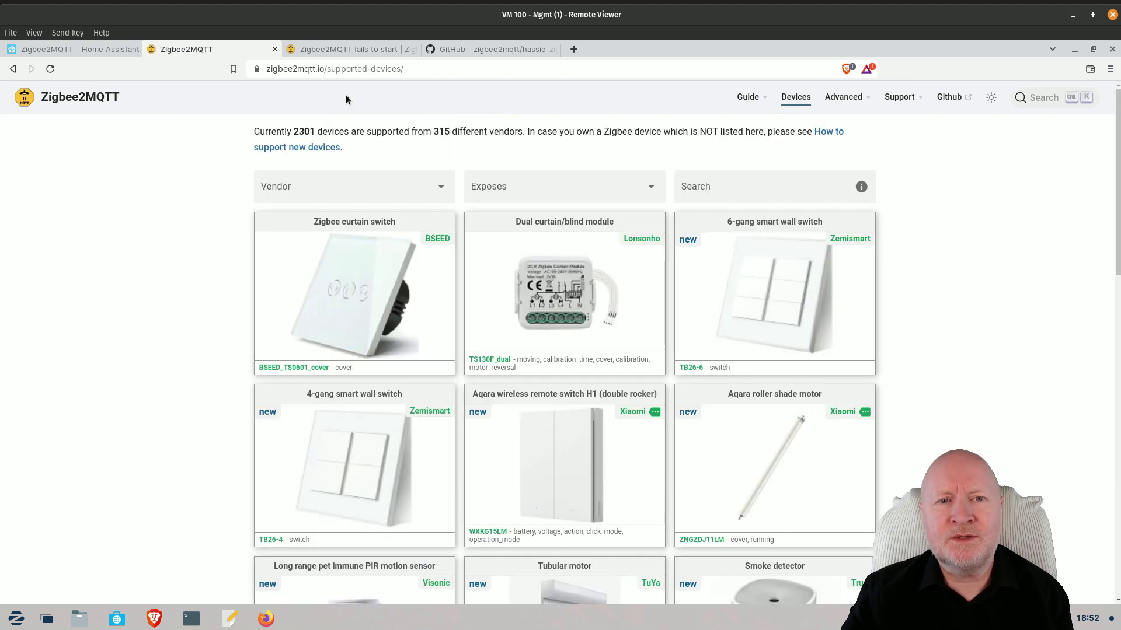
click(101, 48)
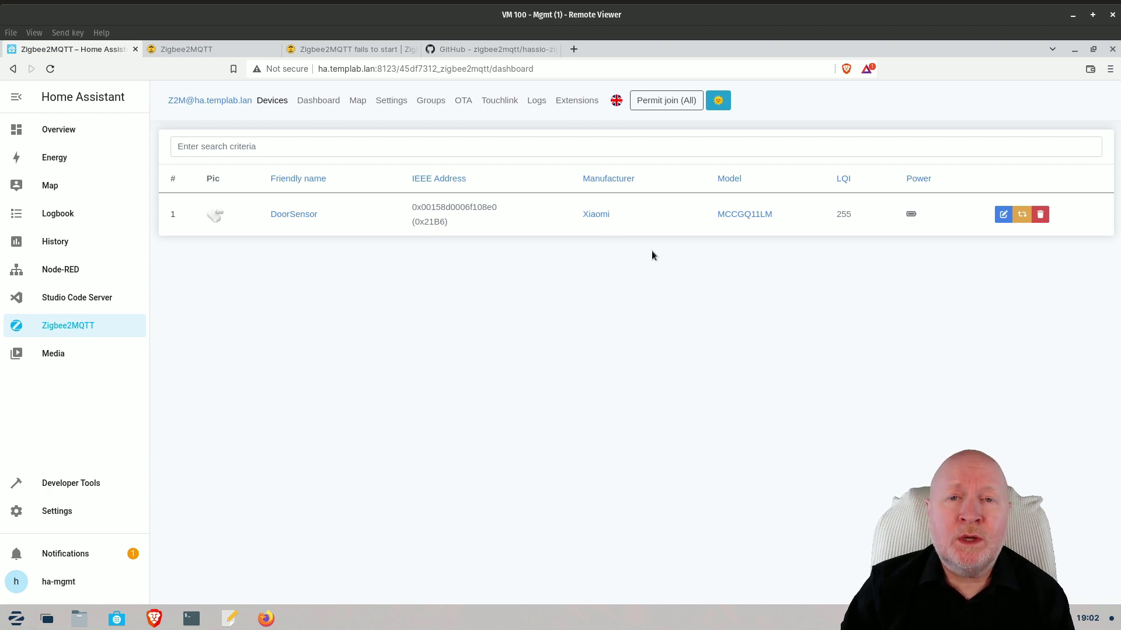
Step: Delete DoorSensor from Zigbee2MQTT with Force remove enabled and Block from joining again left off
click(1040, 215)
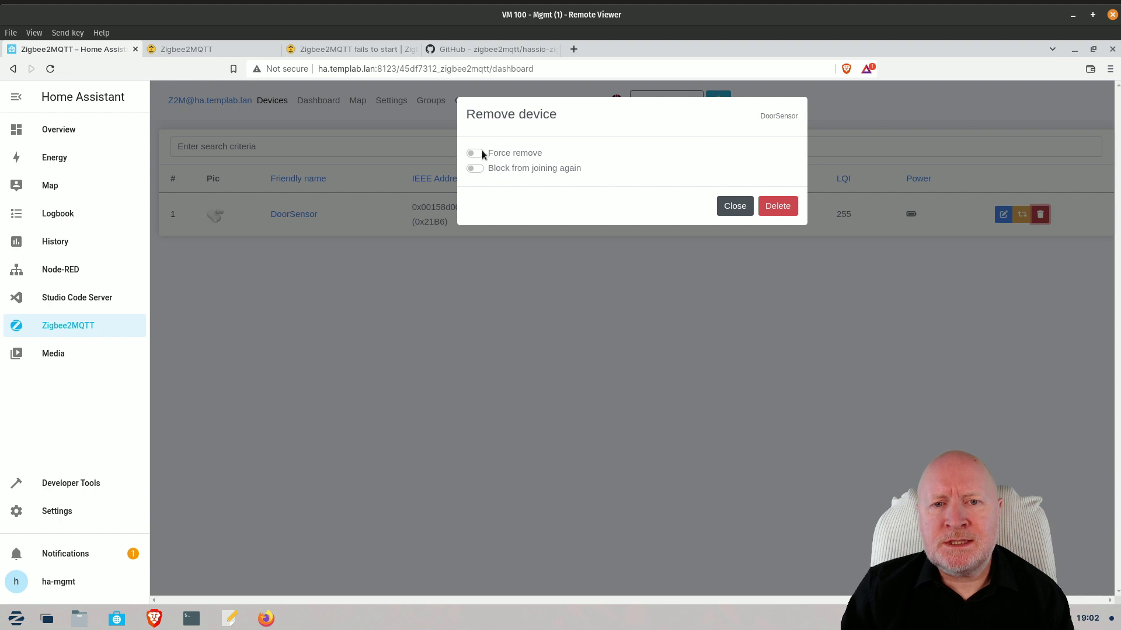
click(482, 153)
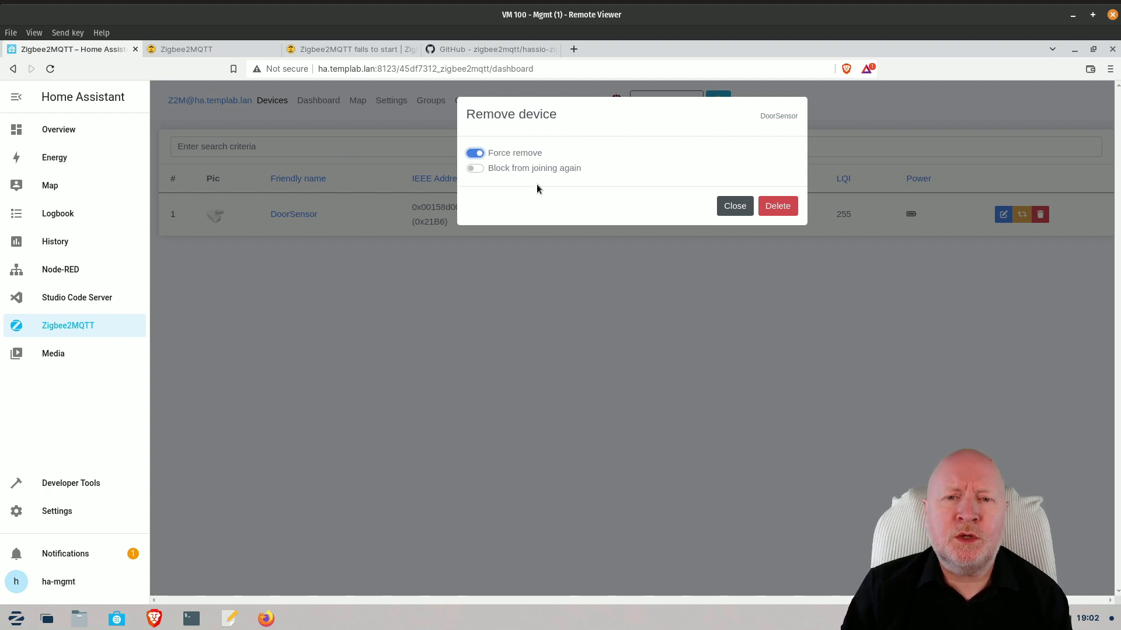
click(473, 169)
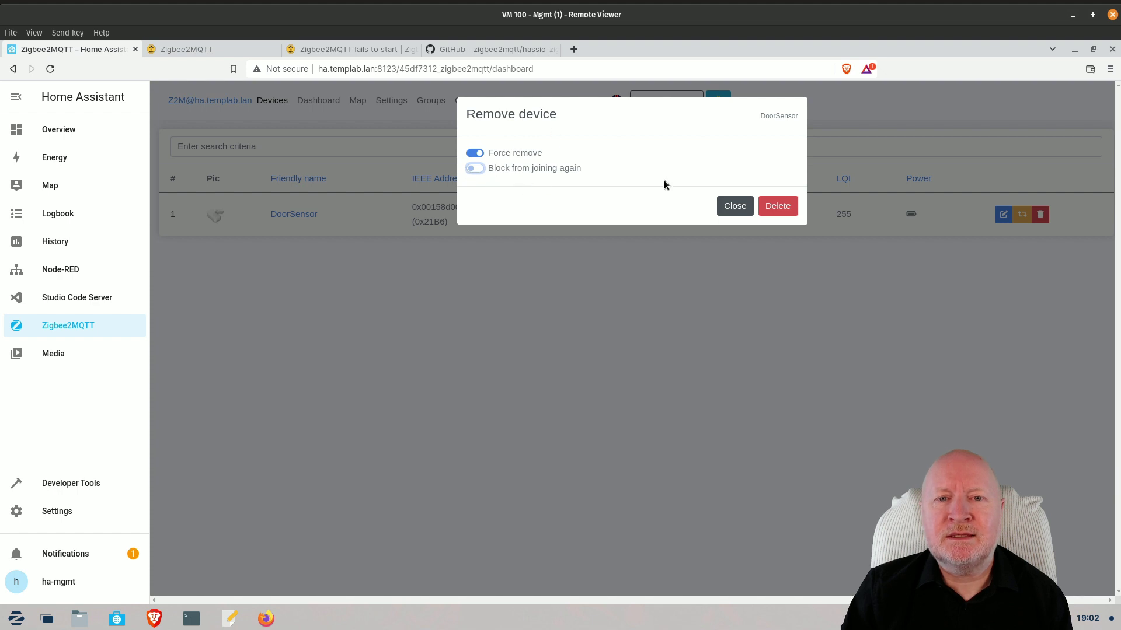
click(777, 208)
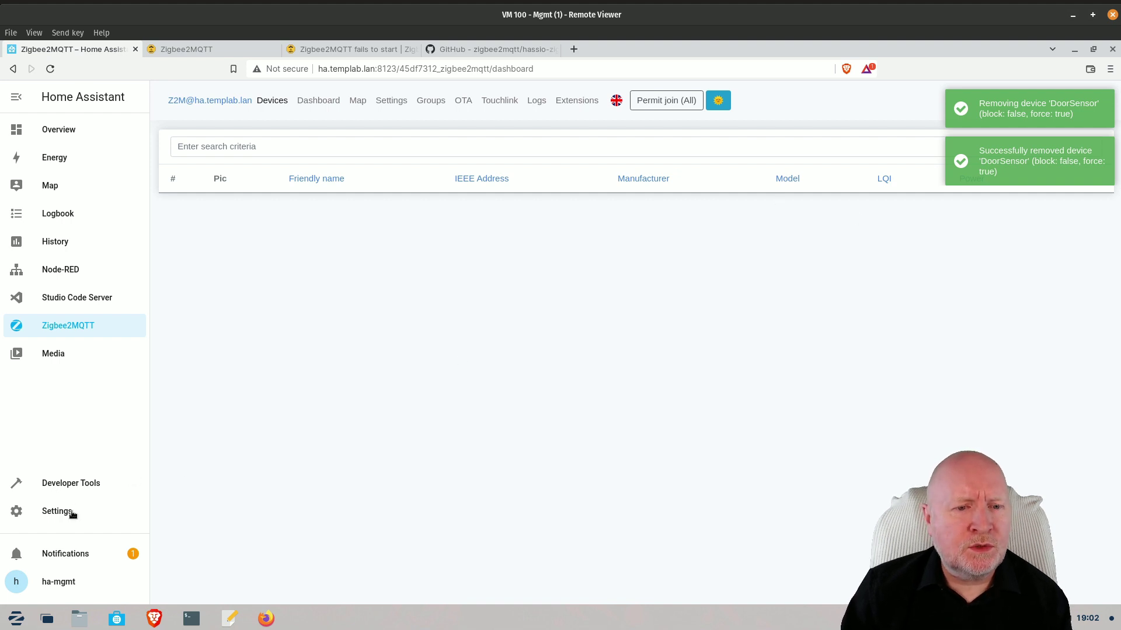
Step: Check the Overview dashboard and the Mosquitto broker integration for any remaining DoorSensor entries
click(89, 135)
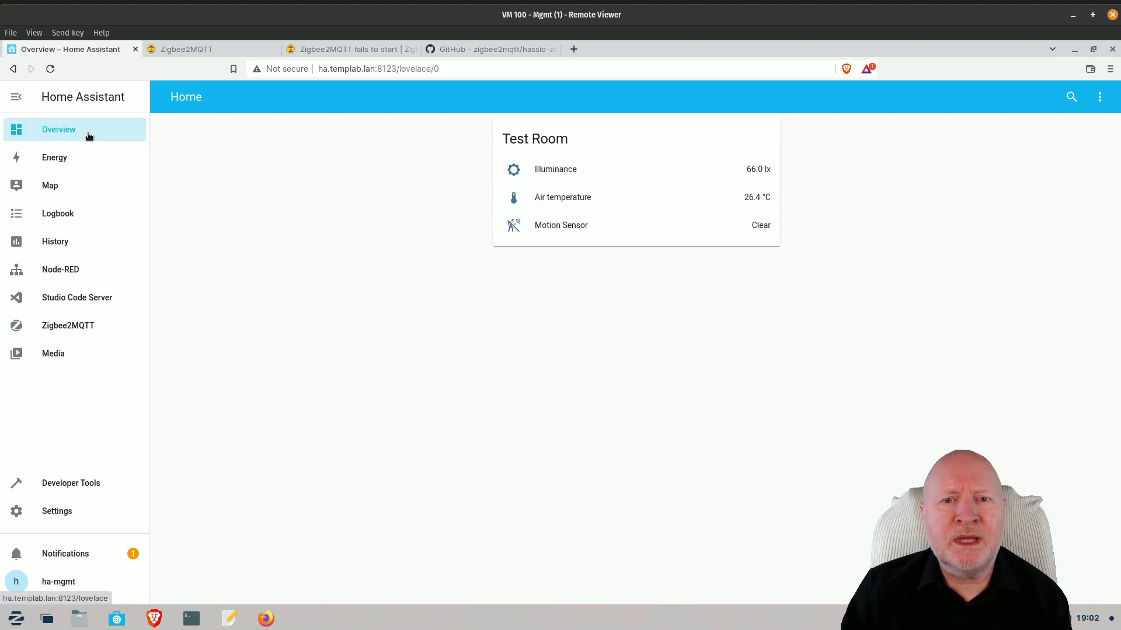
click(47, 514)
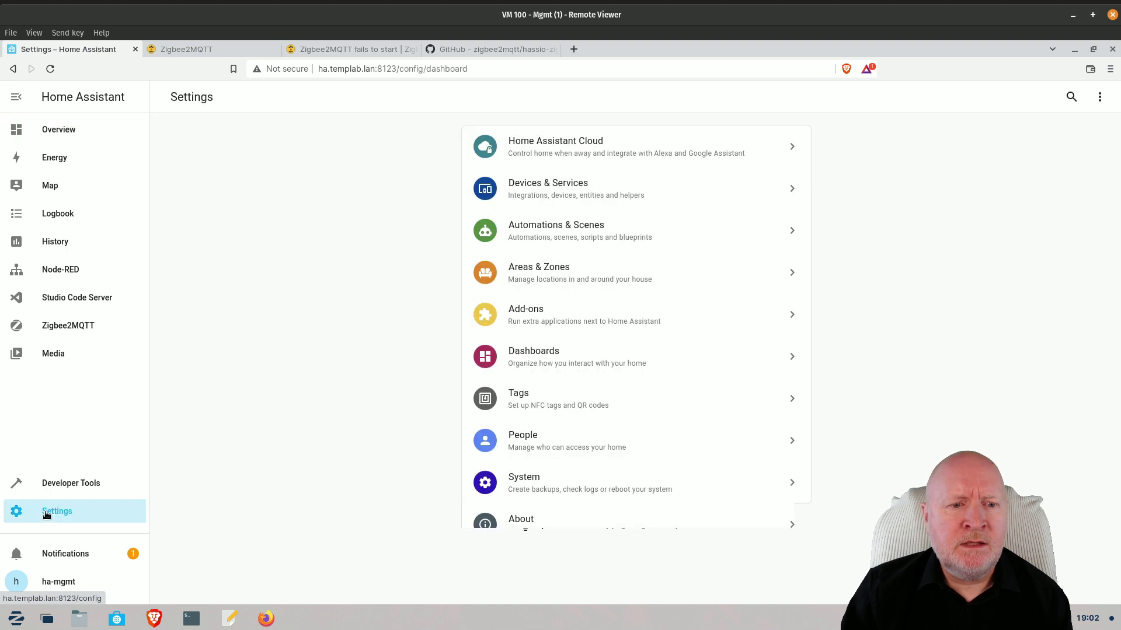
click(524, 184)
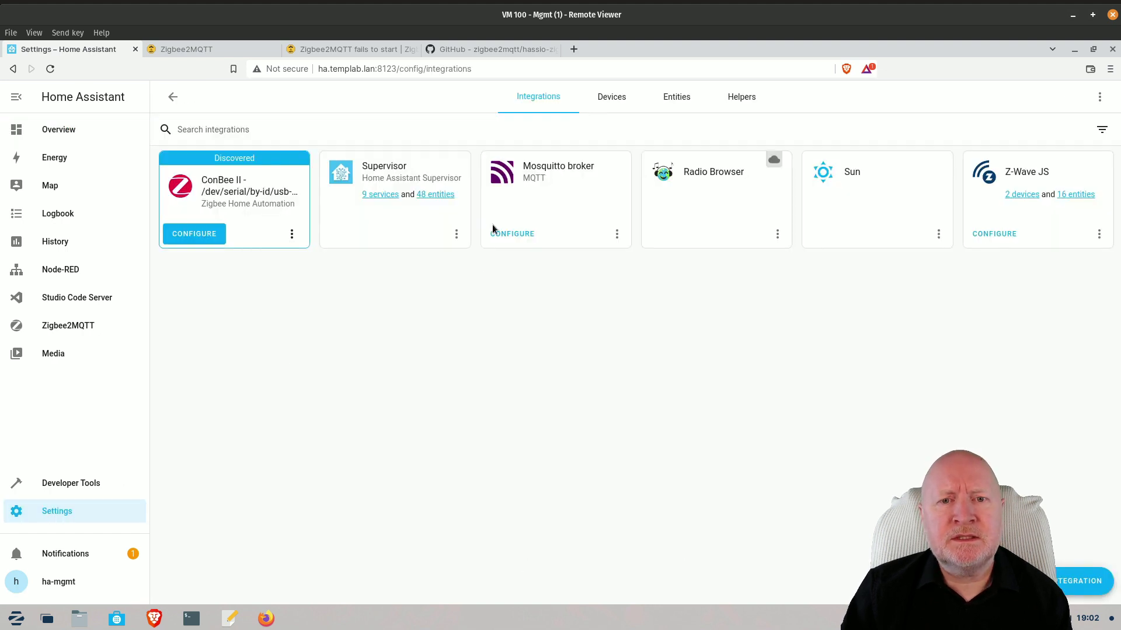